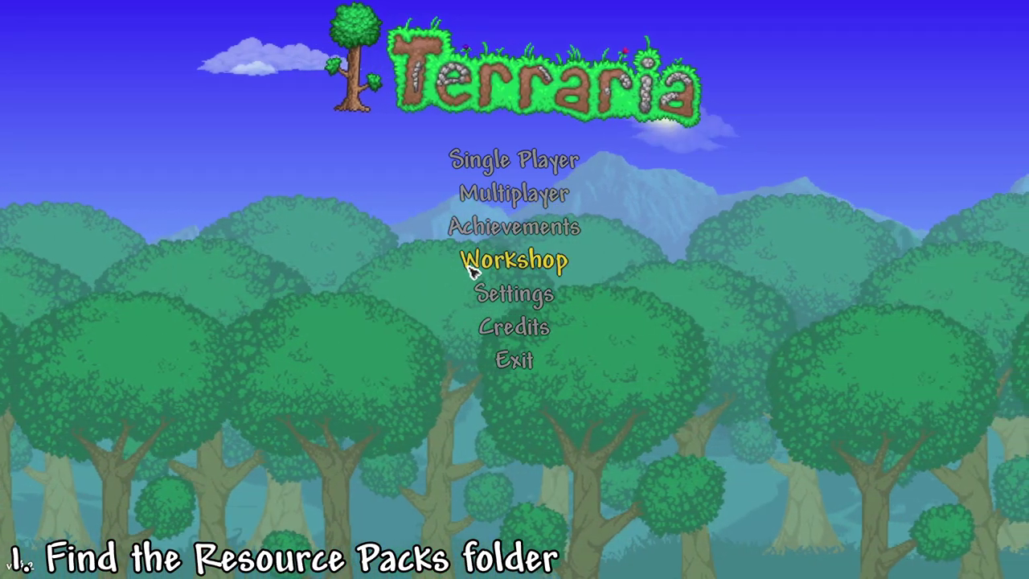
Go to the resource packs section of Terraria's Workshop and open the ResourcePacks folder in File Explorer.
{"action": "left_click", "coordinate": [496, 261]}
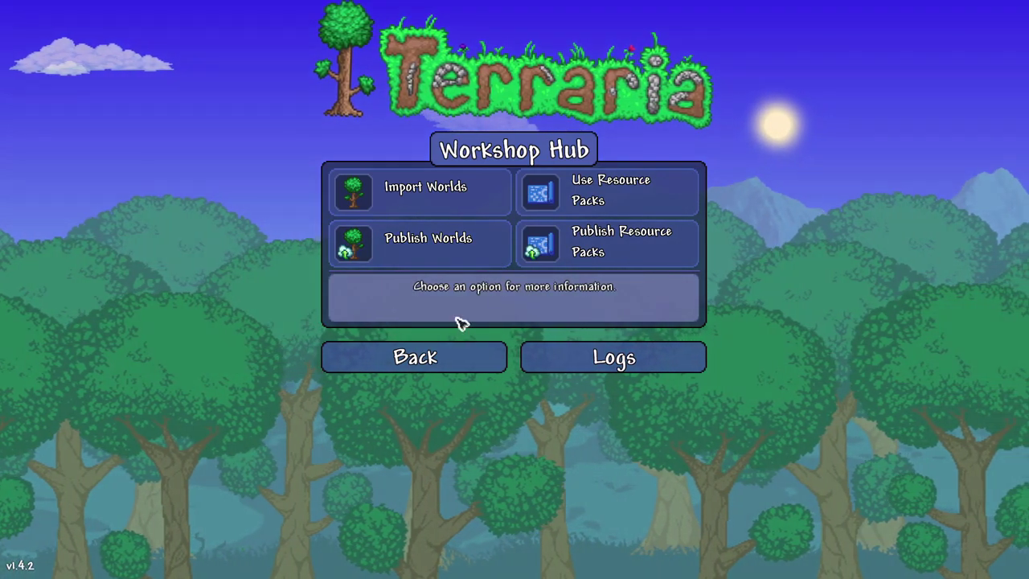
{"action": "left_click", "coordinate": [618, 187]}
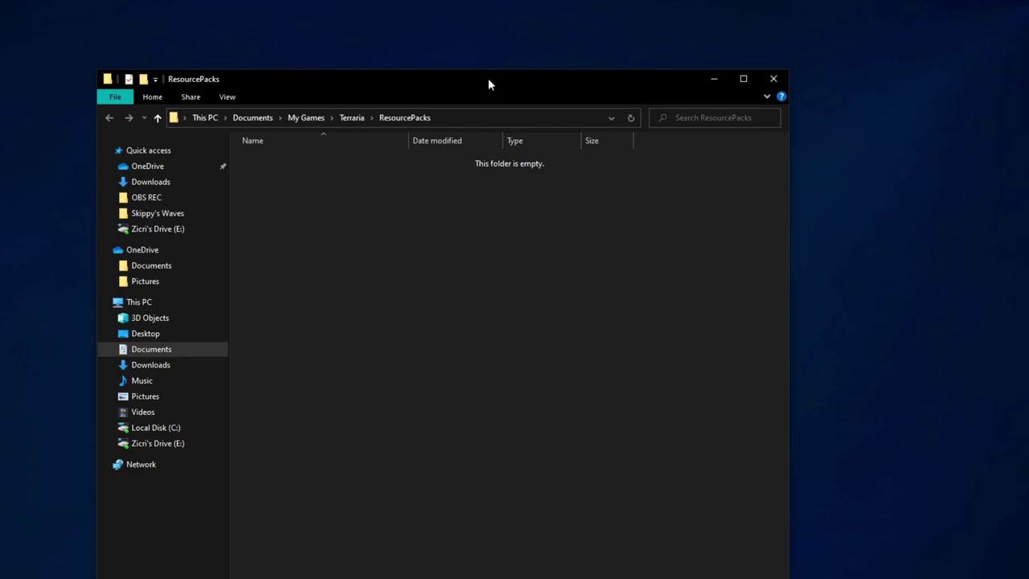
{"action": "left_click_drag", "start_coordinate": [488, 78], "coordinate": [519, 11]}
{"action": "left_click_drag", "start_coordinate": [453, 13], "coordinate": [448, 73]}
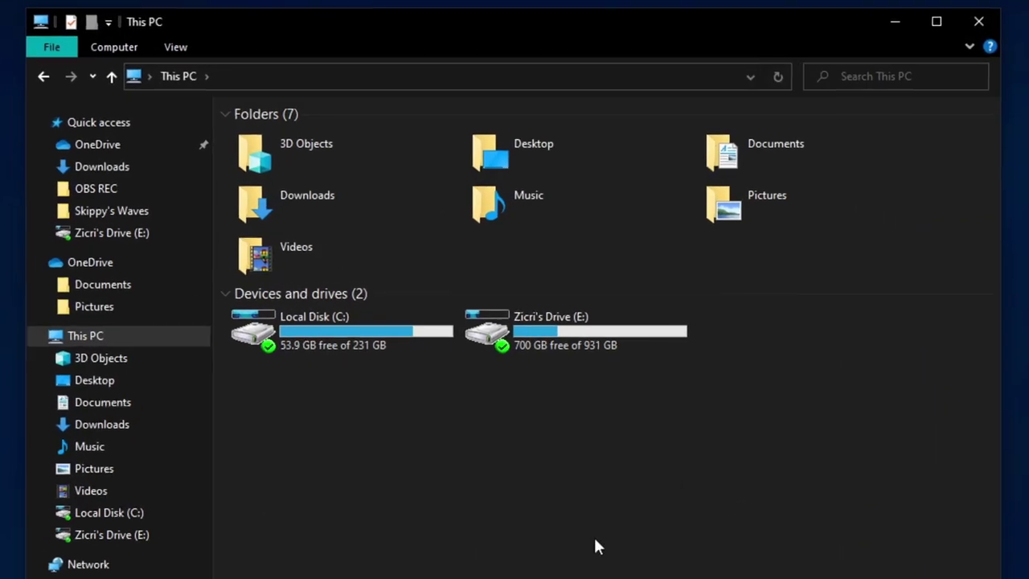
Browse from This PC to Documents > My Games > Terraria > ResourcePacks.
{"action": "double_click", "coordinate": [764, 140]}
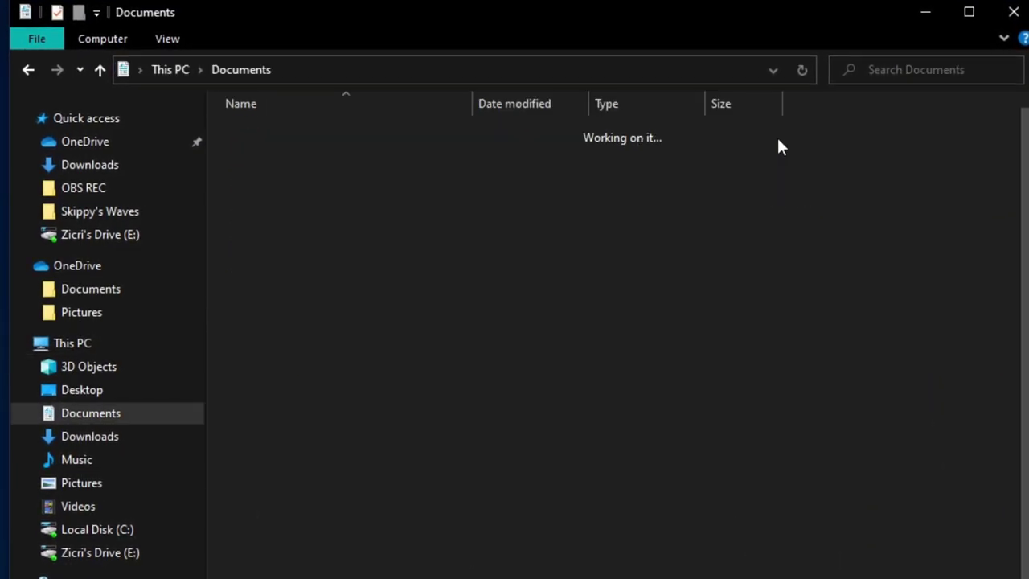
{"action": "double_click", "coordinate": [286, 353]}
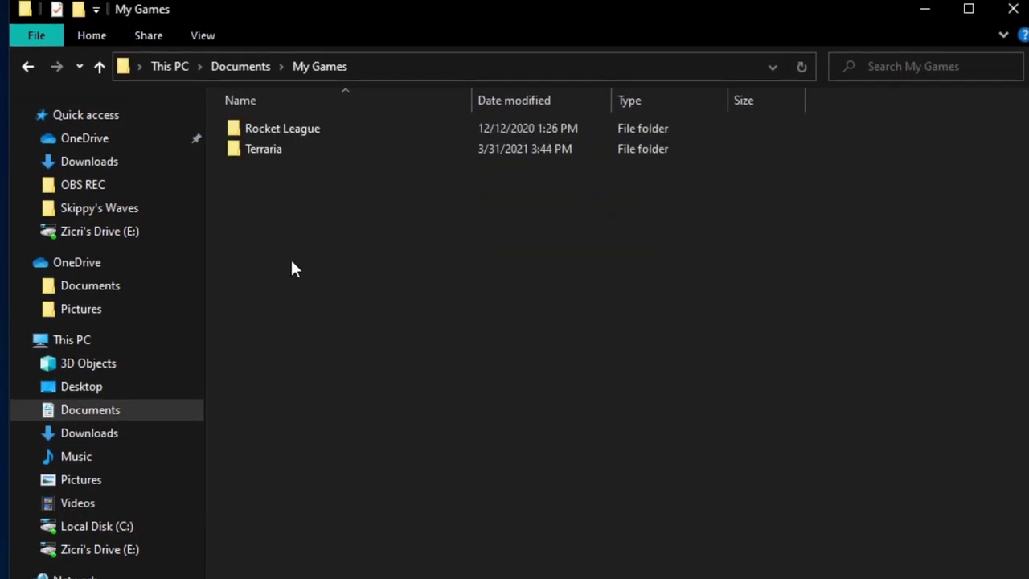
{"action": "double_click", "coordinate": [280, 147]}
{"action": "double_click", "coordinate": [301, 190]}
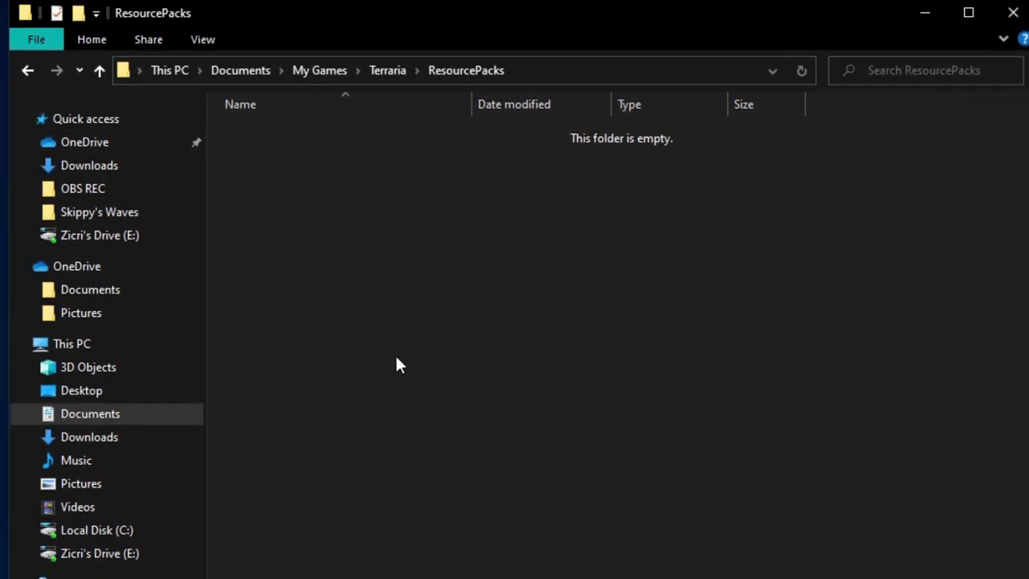
Create a folder named "My Music Pack" inside the ResourcePacks folder.
{"action": "right_click", "coordinate": [365, 334]}
{"action": "mouse_move", "coordinate": [535, 533]}
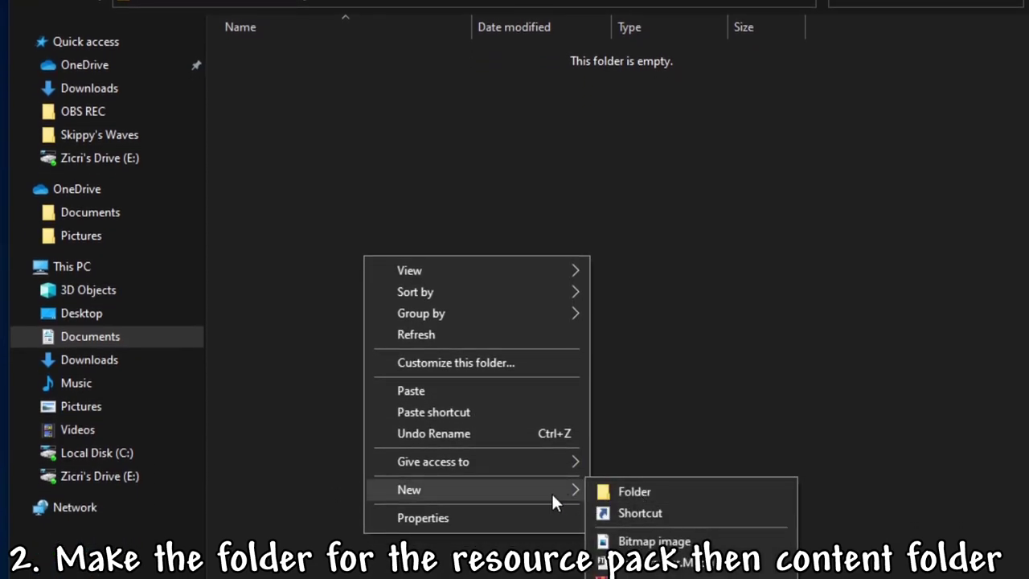
{"action": "right_click", "coordinate": [319, 195]}
{"action": "mouse_move", "coordinate": [412, 428]}
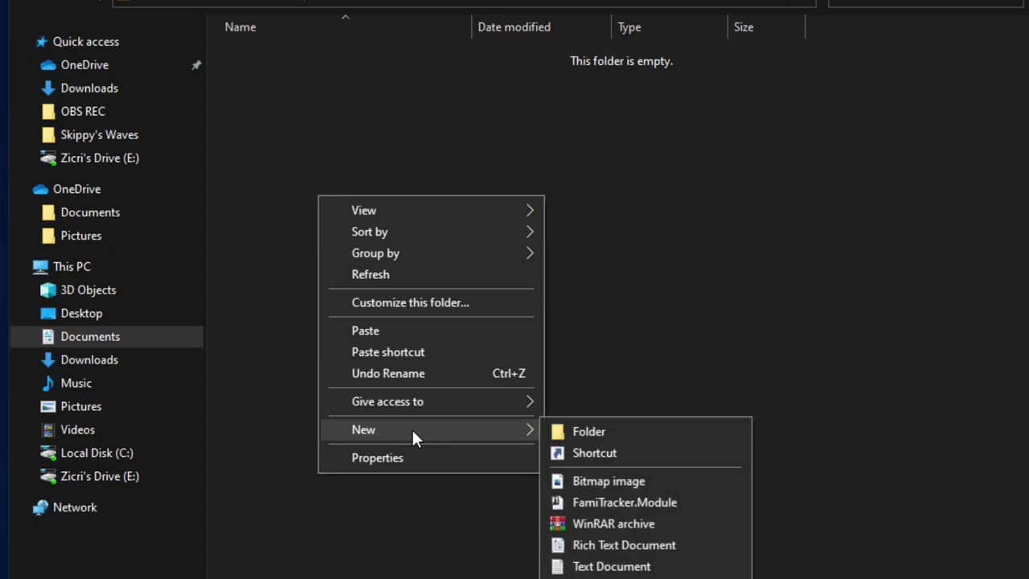
{"action": "left_click", "coordinate": [634, 431]}
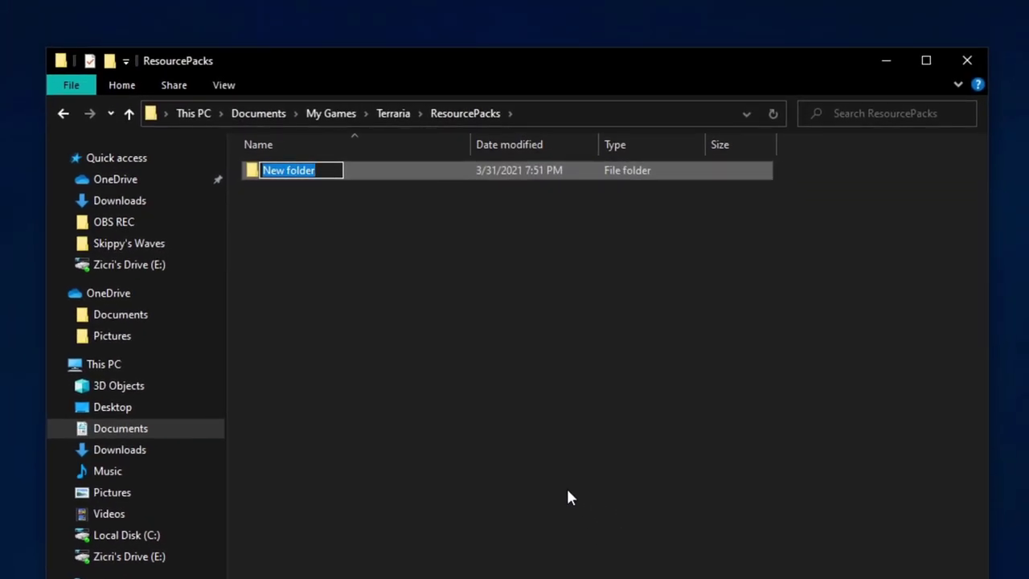
{"action": "type", "text": "My Mu"}
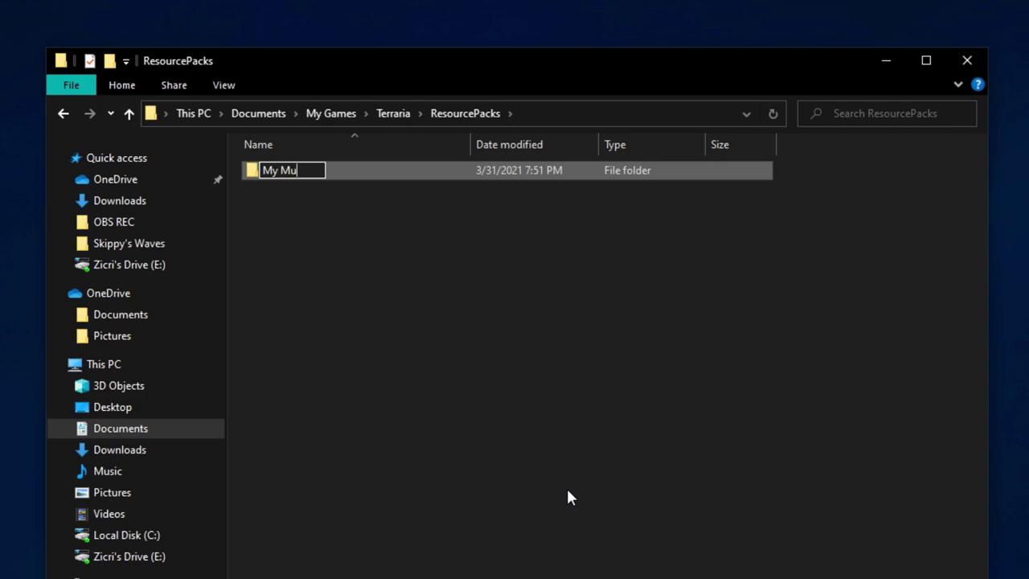
{"action": "type", "text": "sic Pack"}
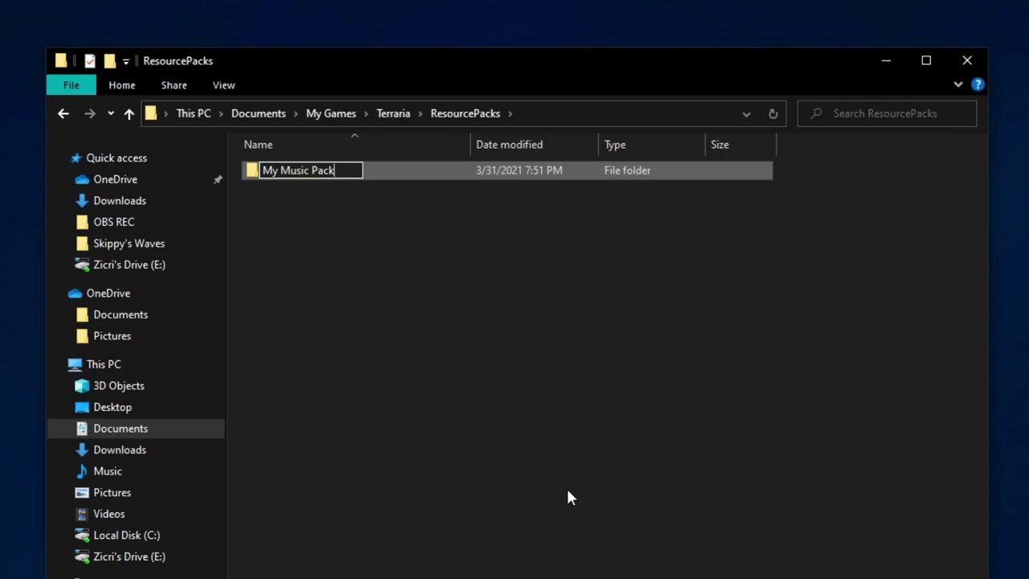
{"action": "key", "text": "Return"}
Open the My Music Pack folder and create a subfolder named "Content" in it.
{"action": "double_click", "coordinate": [597, 170]}
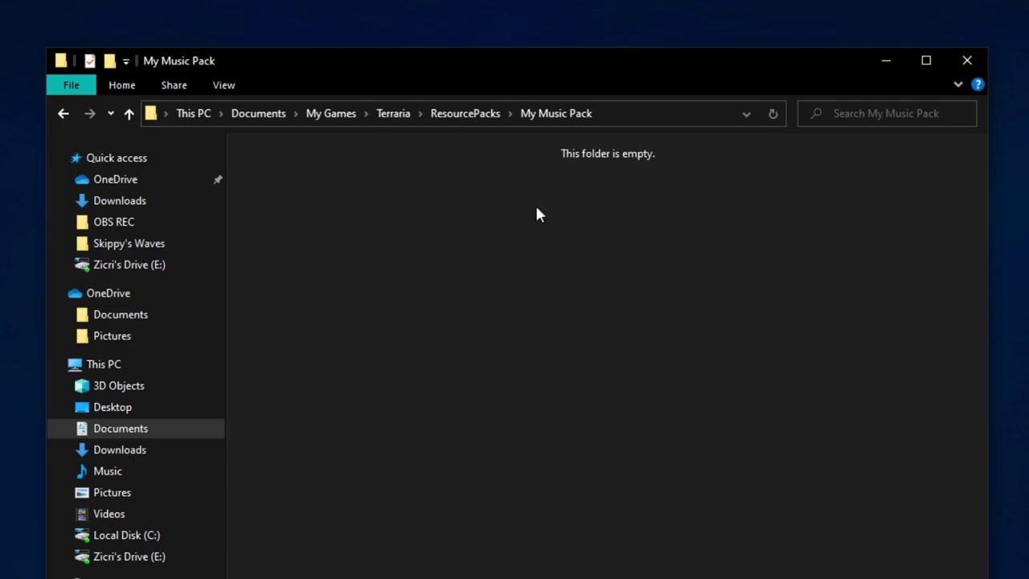
{"action": "right_click", "coordinate": [406, 380]}
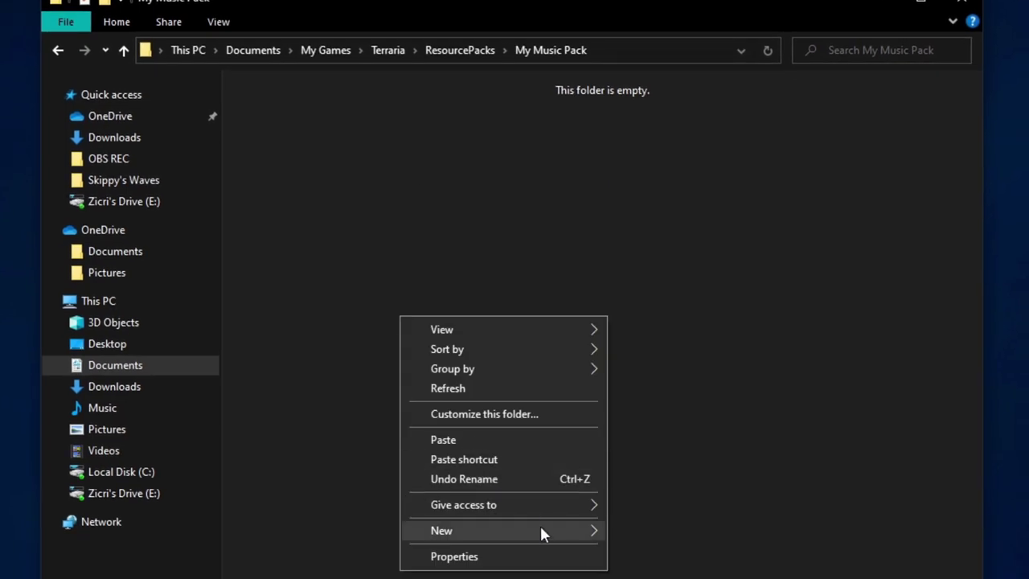
{"action": "mouse_move", "coordinate": [540, 530]}
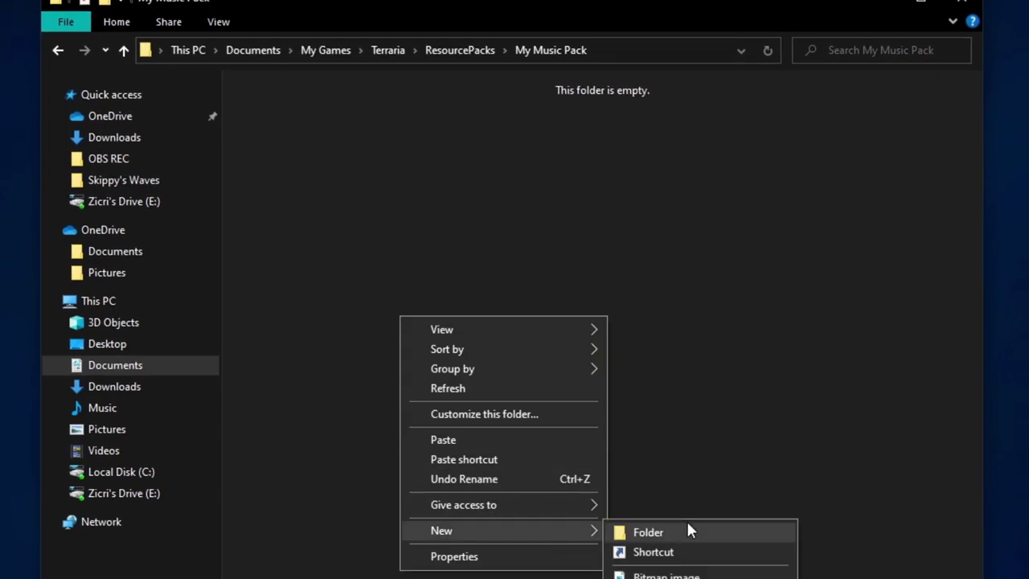
{"action": "left_click", "coordinate": [684, 527]}
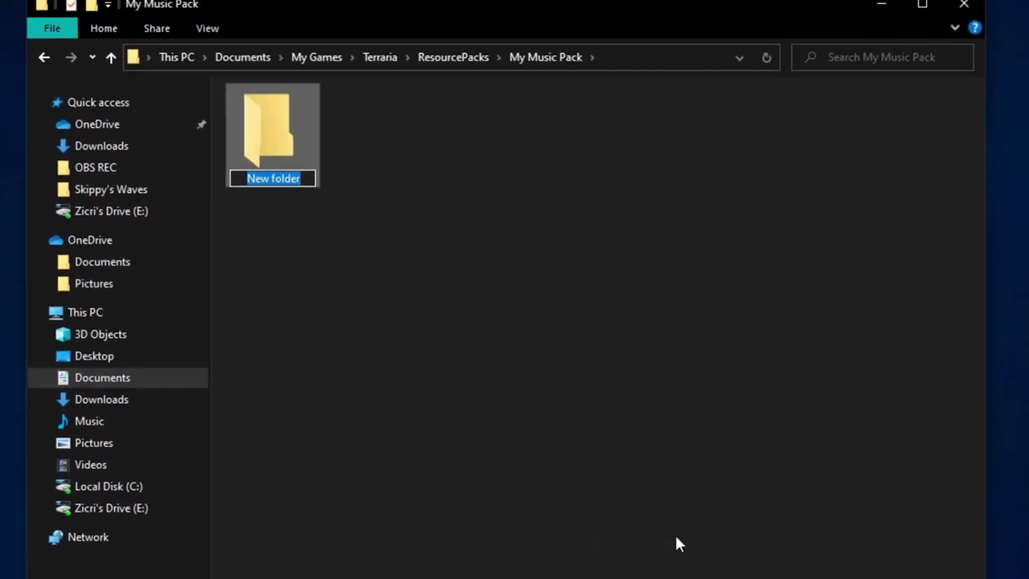
{"action": "type", "text": "Copn"}
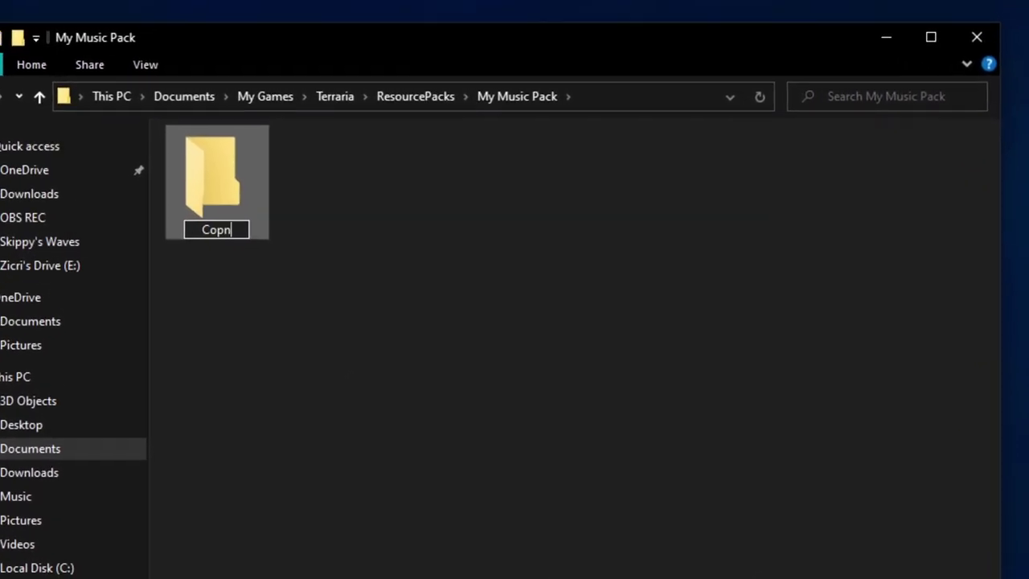
{"action": "key", "text": "BackSpace"}
{"action": "type", "text": "n"}
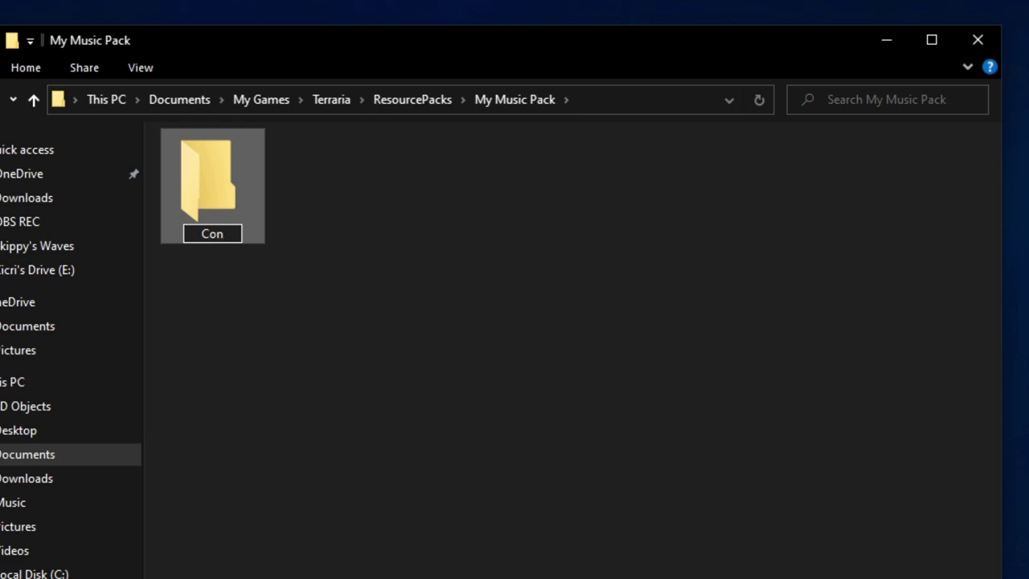
{"action": "type", "text": "tnet"}
{"action": "key", "text": "BackSpace"}
{"action": "key", "text": "BackSpace"}
{"action": "key", "text": "BackSpace"}
{"action": "type", "text": "ent"}
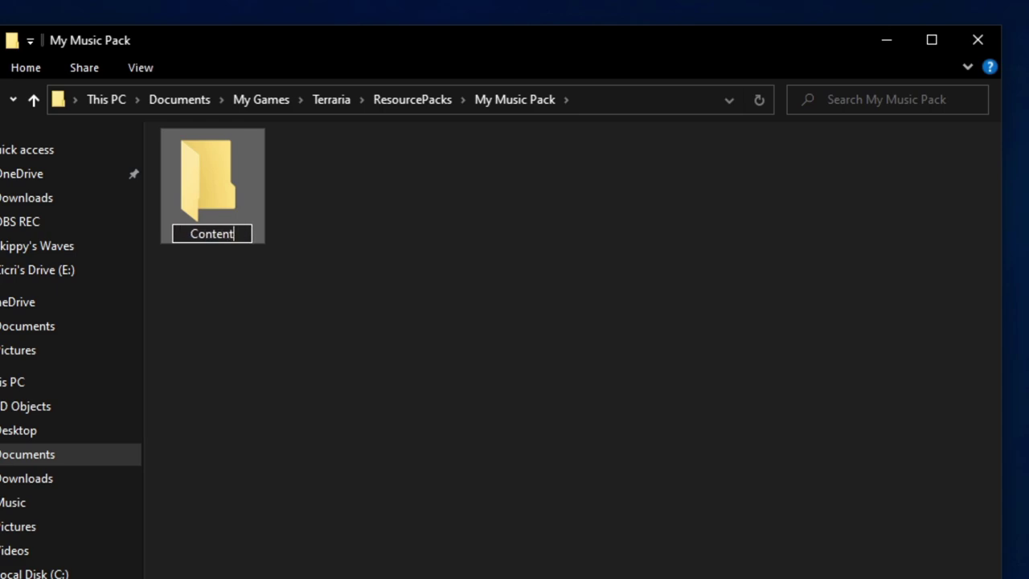
{"action": "key", "text": "Return"}
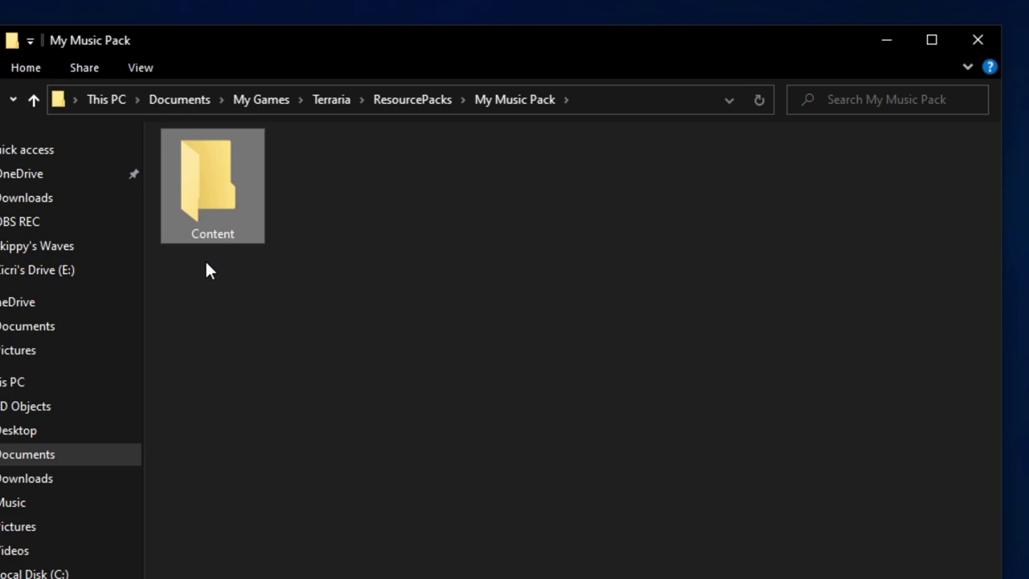
{"action": "left_click", "coordinate": [337, 282]}
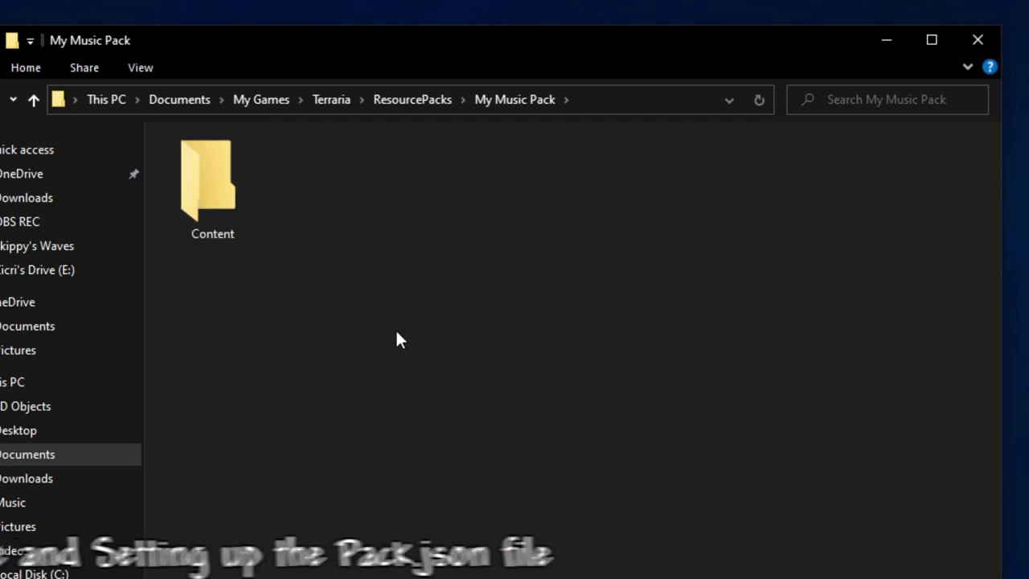
Create a text document named "Pack" in the My Music Pack folder, keeping its .txt extension.
{"action": "right_click", "coordinate": [329, 310]}
{"action": "mouse_move", "coordinate": [441, 539]}
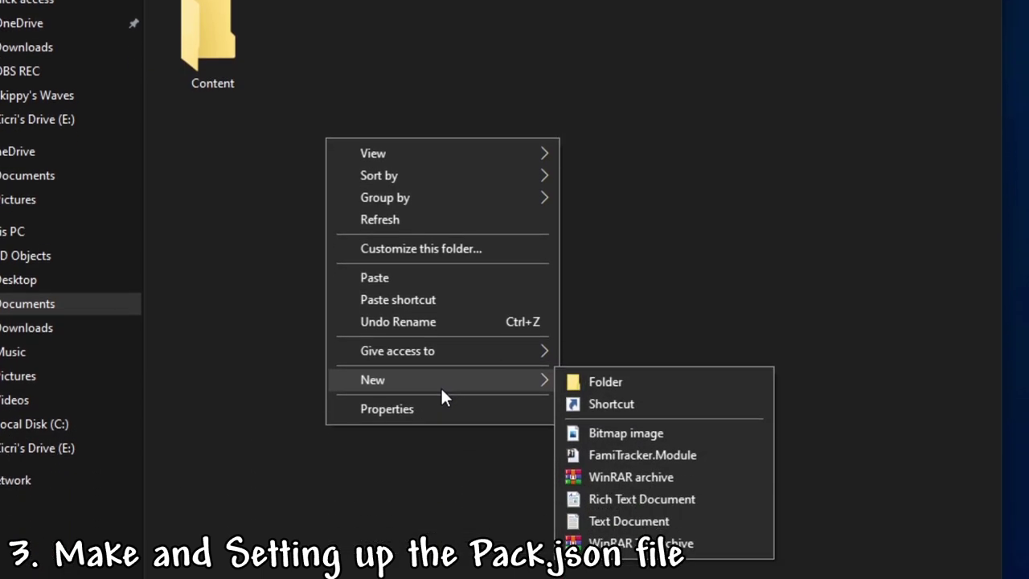
{"action": "left_click", "coordinate": [623, 522]}
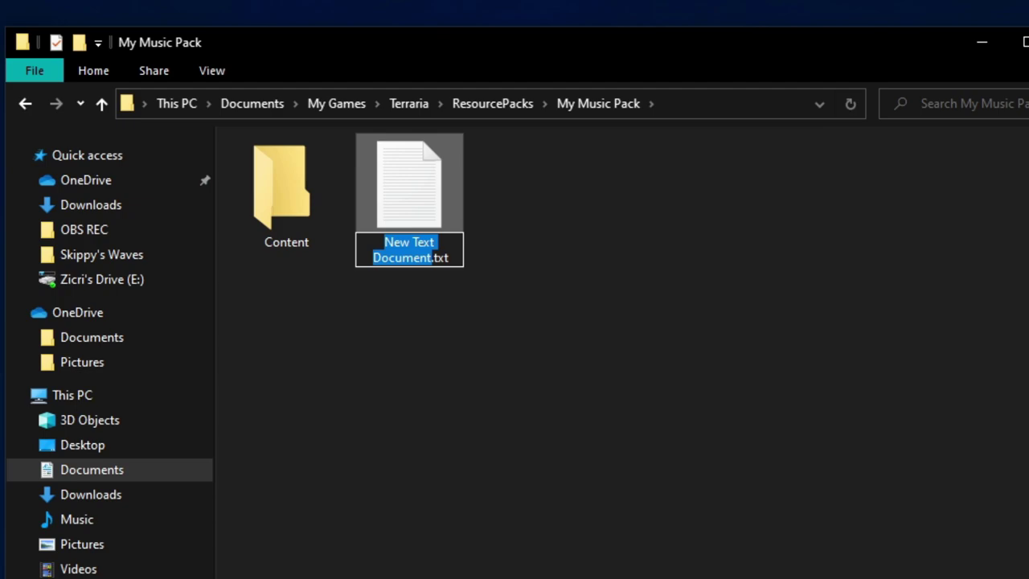
{"action": "type", "text": "Pack"}
{"action": "key", "text": "Return"}
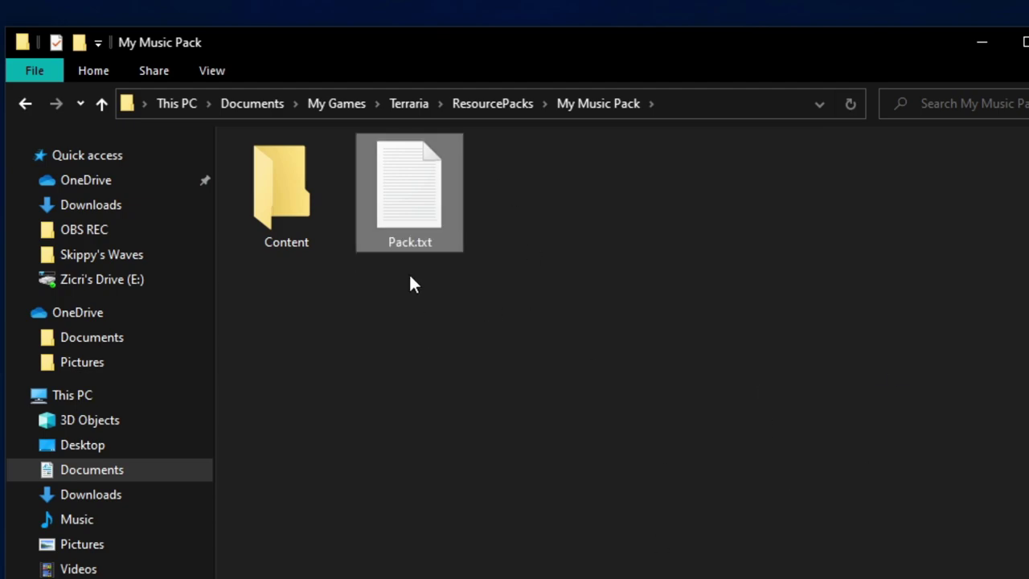
{"action": "left_click", "coordinate": [493, 252]}
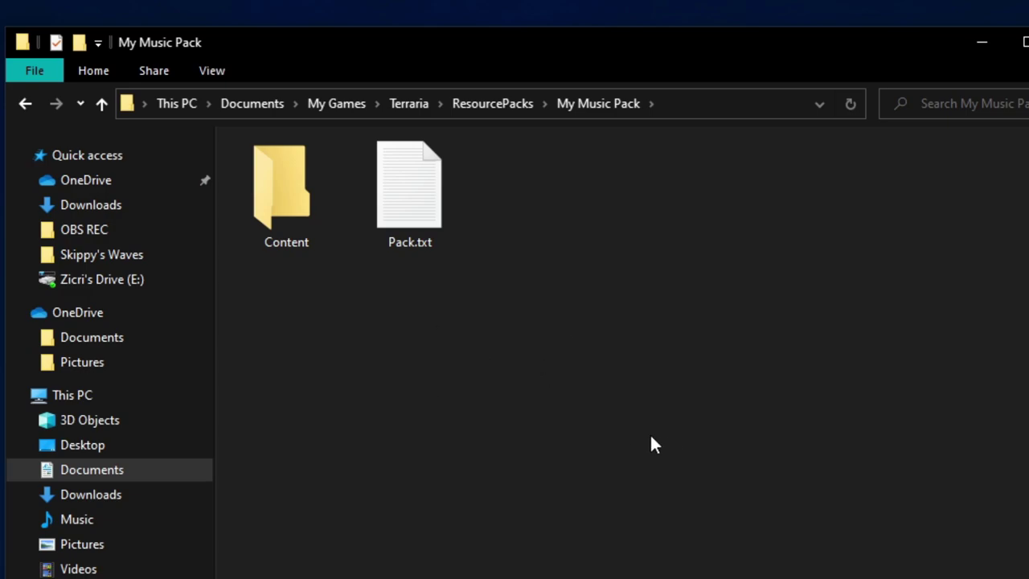
Switch the display of file name extensions off and back on.
{"action": "left_click", "coordinate": [941, 111]}
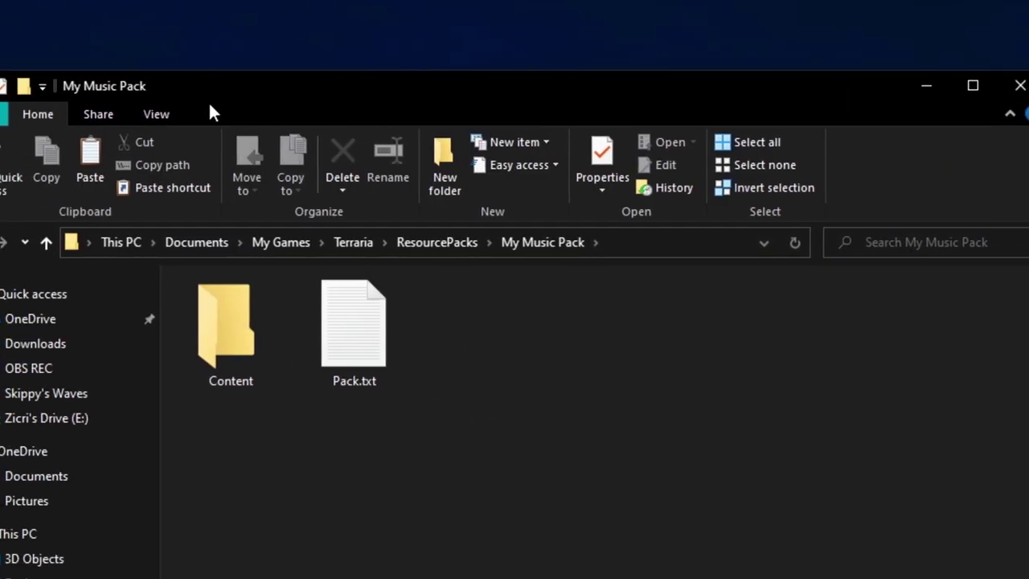
{"action": "left_click", "coordinate": [156, 113]}
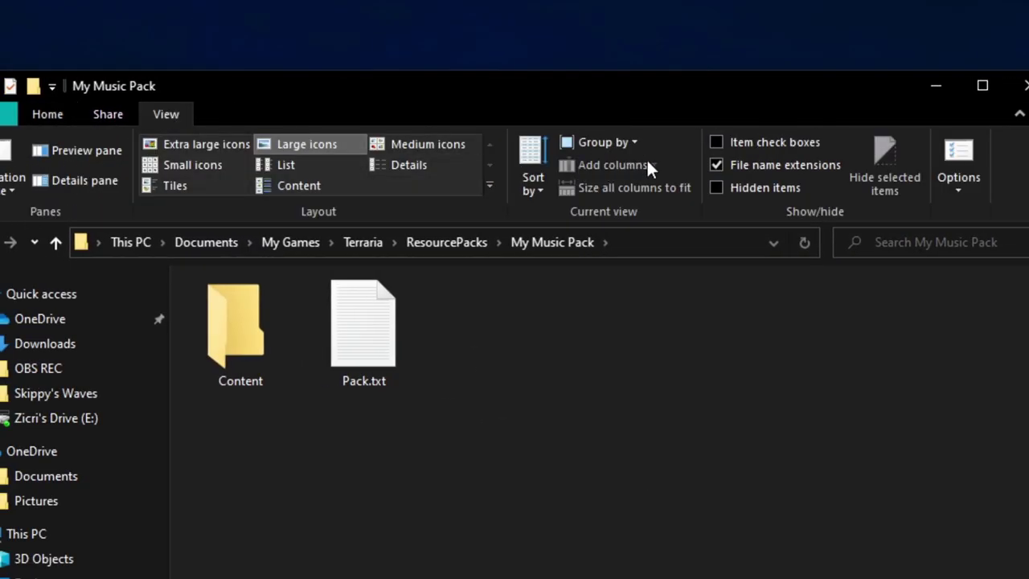
{"action": "left_click", "coordinate": [753, 169]}
{"action": "left_click", "coordinate": [740, 164]}
{"action": "left_click", "coordinate": [1019, 114]}
Rename Pack.txt to Pack.json and accept the file extension change.
{"action": "left_click", "coordinate": [370, 234]}
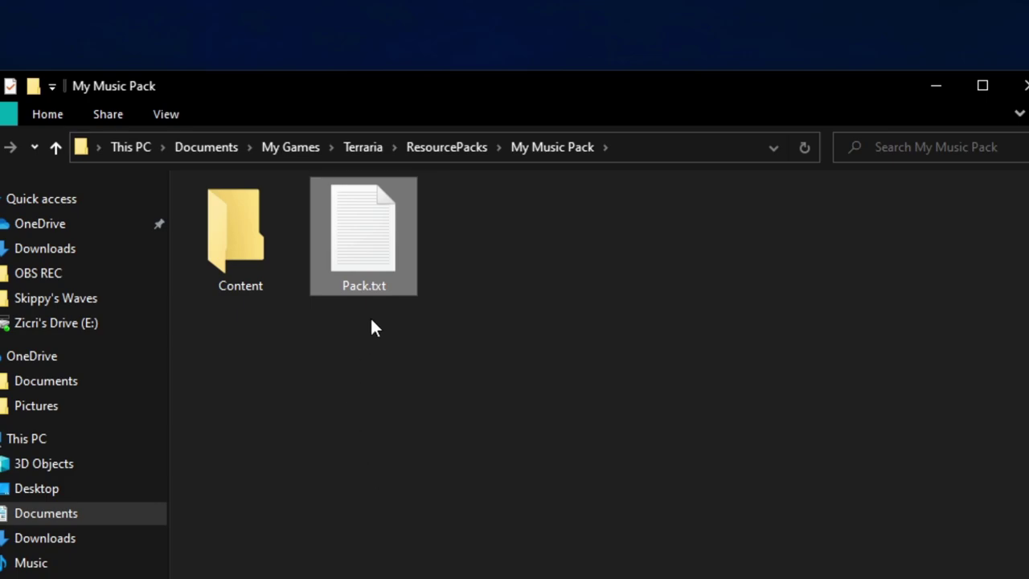
{"action": "right_click", "coordinate": [363, 281]}
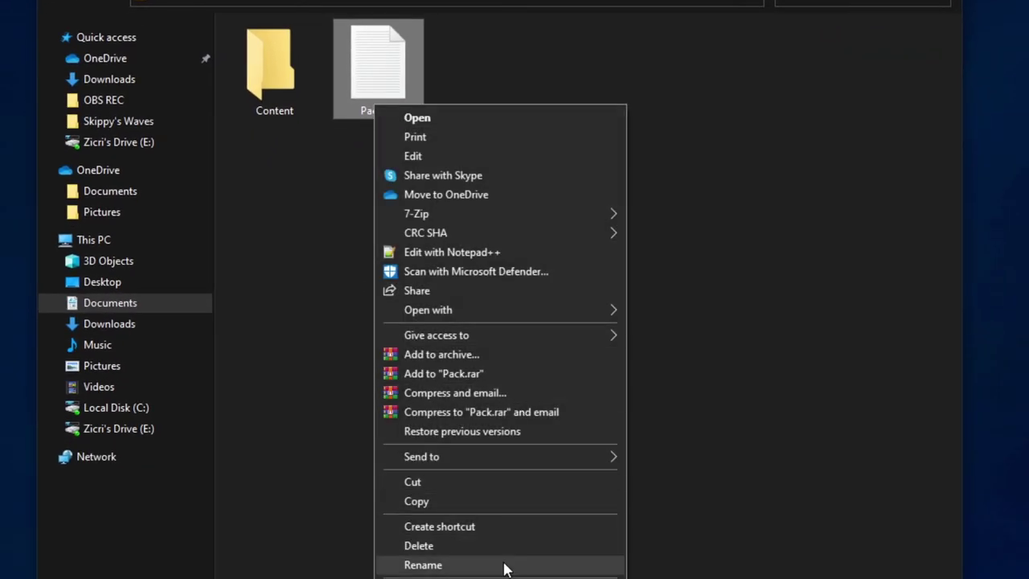
{"action": "key", "text": "Escape"}
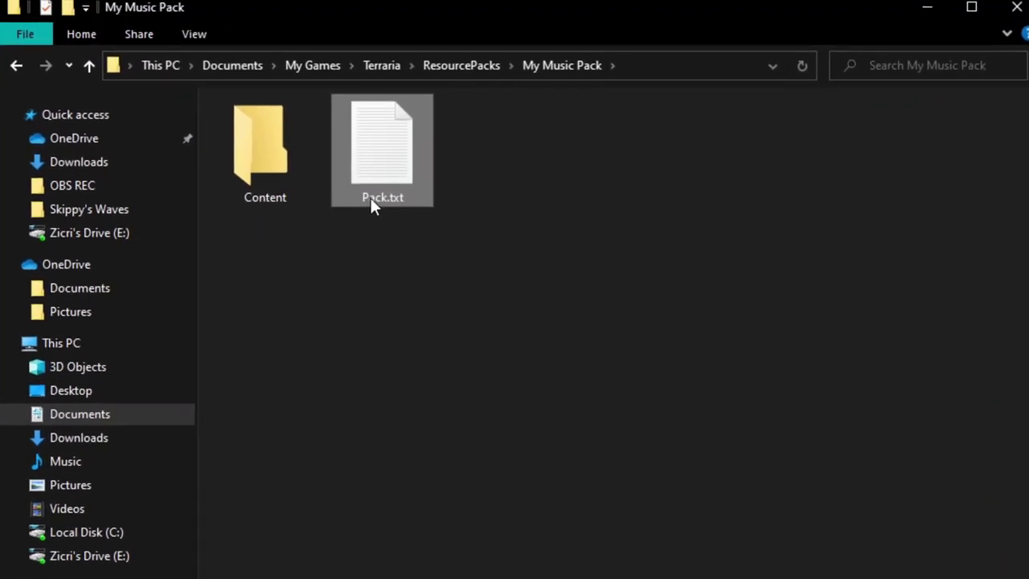
{"action": "left_click", "coordinate": [379, 122]}
{"action": "key", "text": "End"}
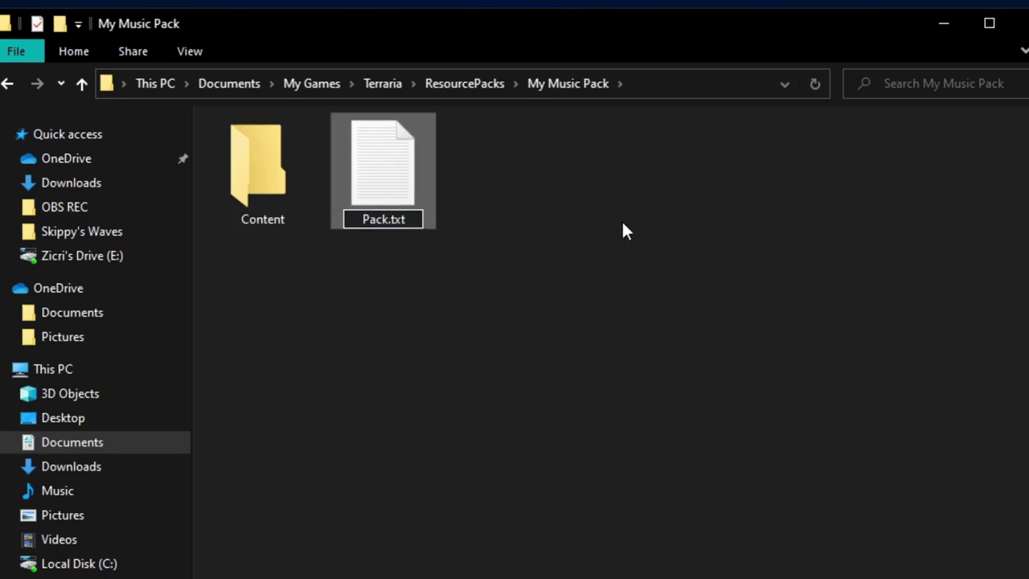
{"action": "key", "text": "BackSpace"}
{"action": "key", "text": "BackSpace"}
{"action": "key", "text": "BackSpace"}
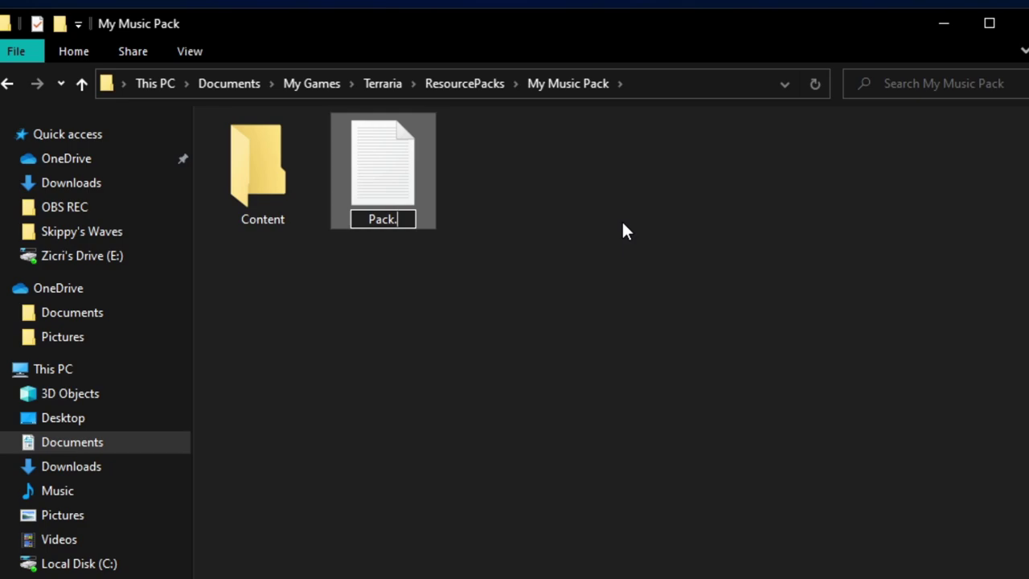
{"action": "type", "text": "json"}
{"action": "key", "text": "Return"}
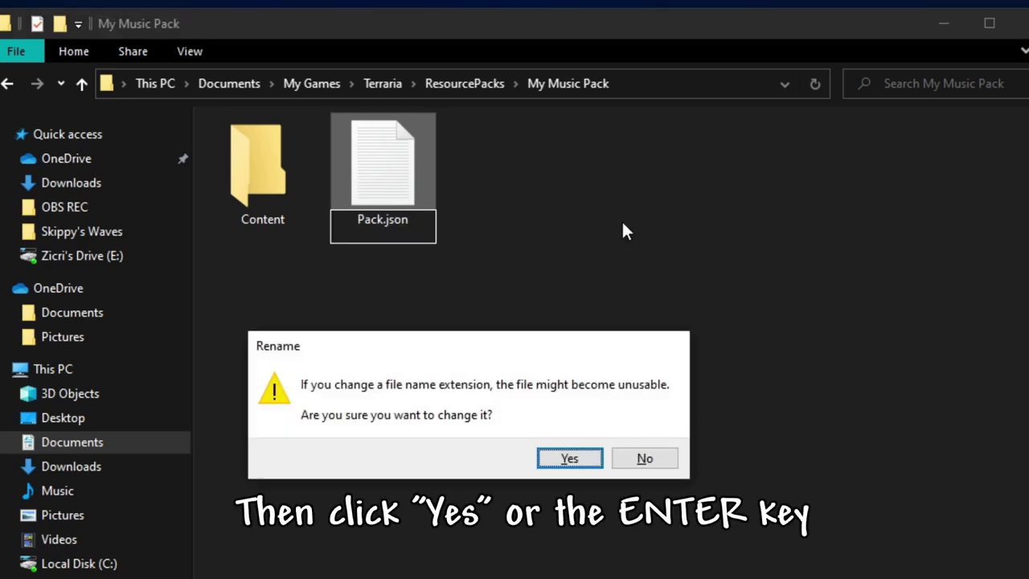
{"action": "key", "text": "Return"}
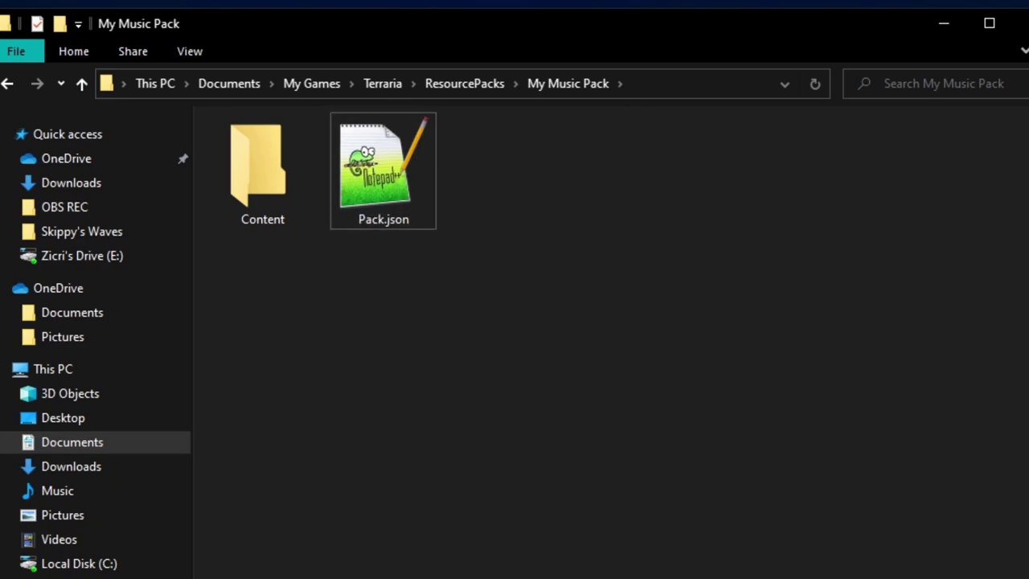
Open Pack.json in Notepad++ and move the editor window aside.
{"action": "double_click", "coordinate": [396, 190]}
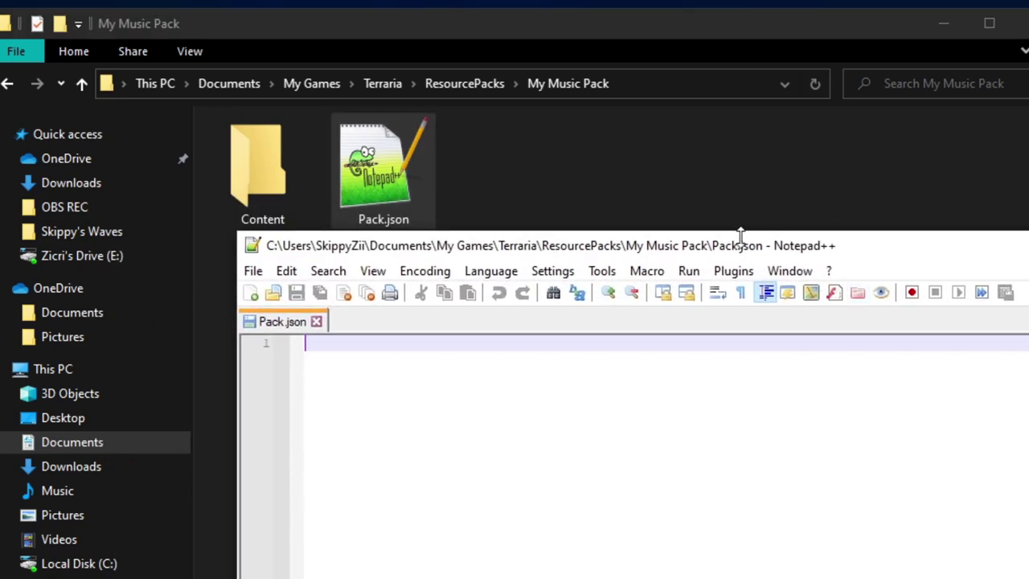
{"action": "left_click_drag", "start_coordinate": [739, 244], "coordinate": [827, 241]}
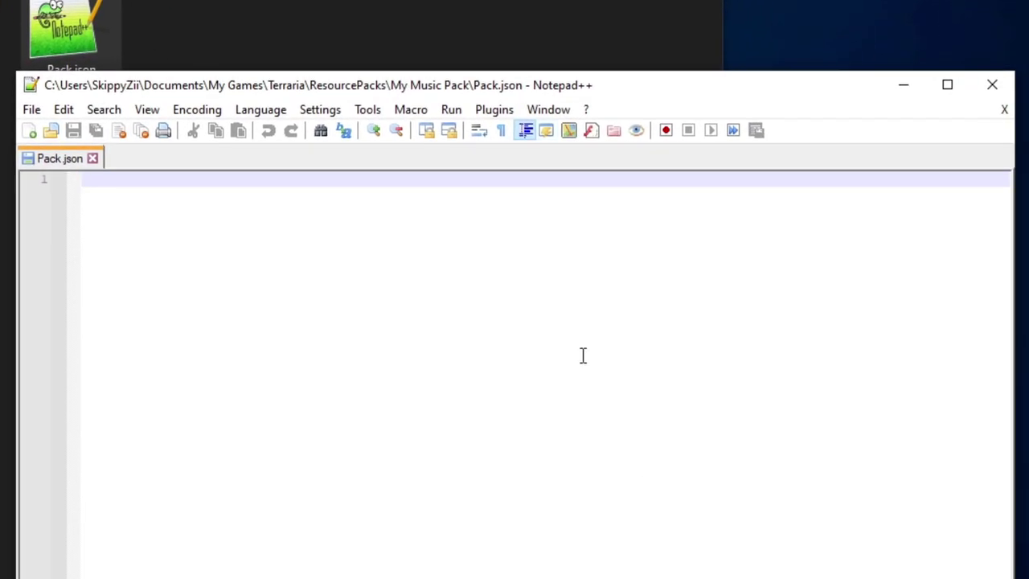
Open a JSON object in Pack.json and add a "Name" entry with the value "My Music Pack".
{"action": "type", "text": "{"}
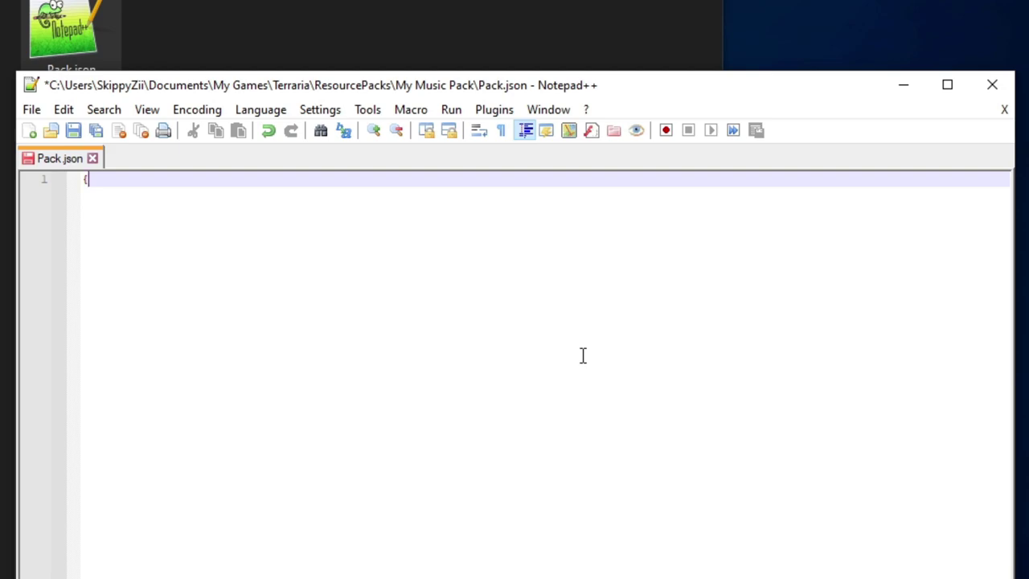
{"action": "key", "text": "Return"}
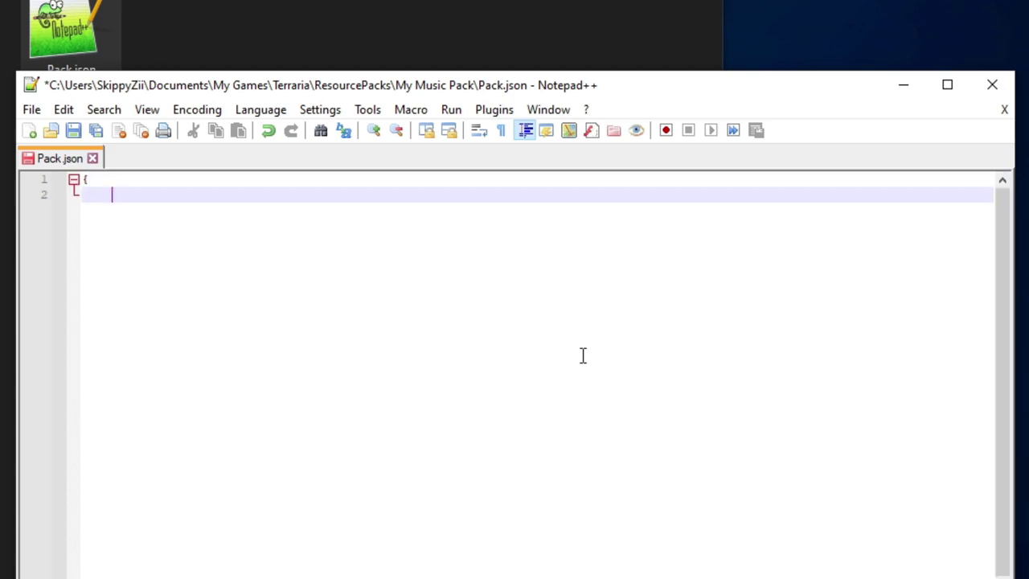
{"action": "type", "text": "\"Name\": \"My "}
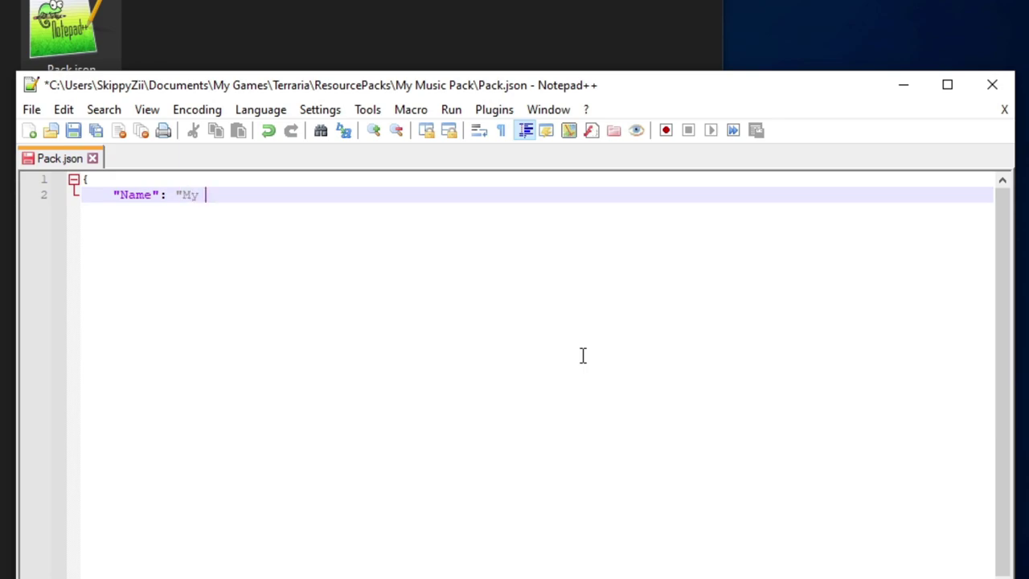
{"action": "type", "text": "Music Pack\""}
{"action": "key", "text": "Return"}
Add an "Author" entry with the pack author's name below the "Name" line.
{"action": "type", "text": "\""}
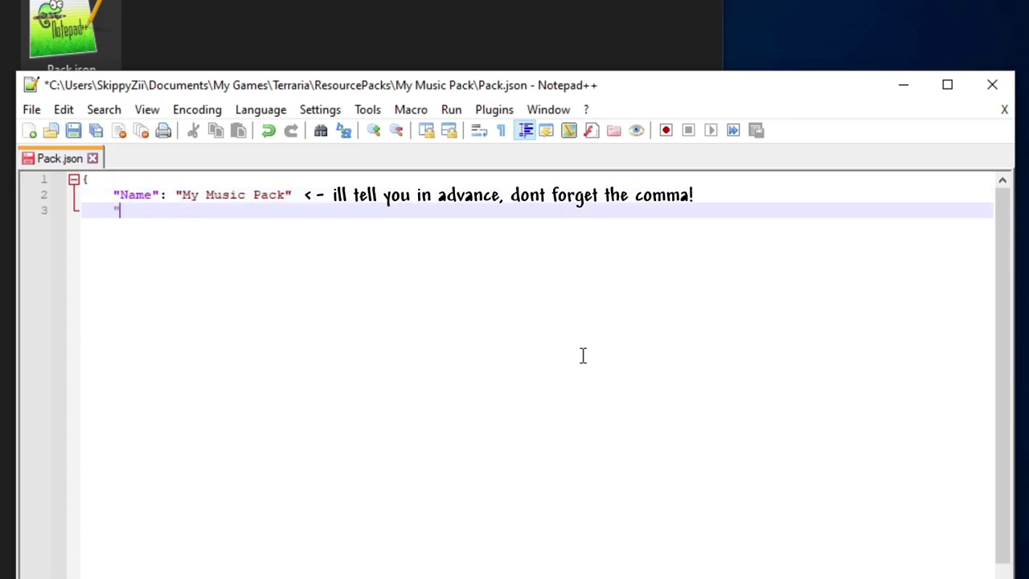
{"action": "type", "text": "Author"}
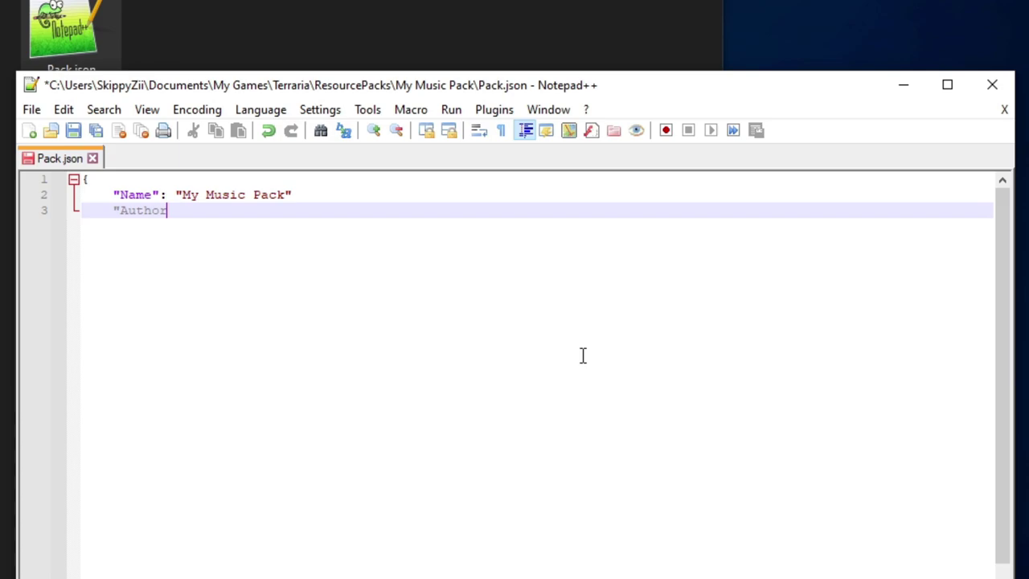
{"action": "type", "text": "\": \"SkippyZii"}
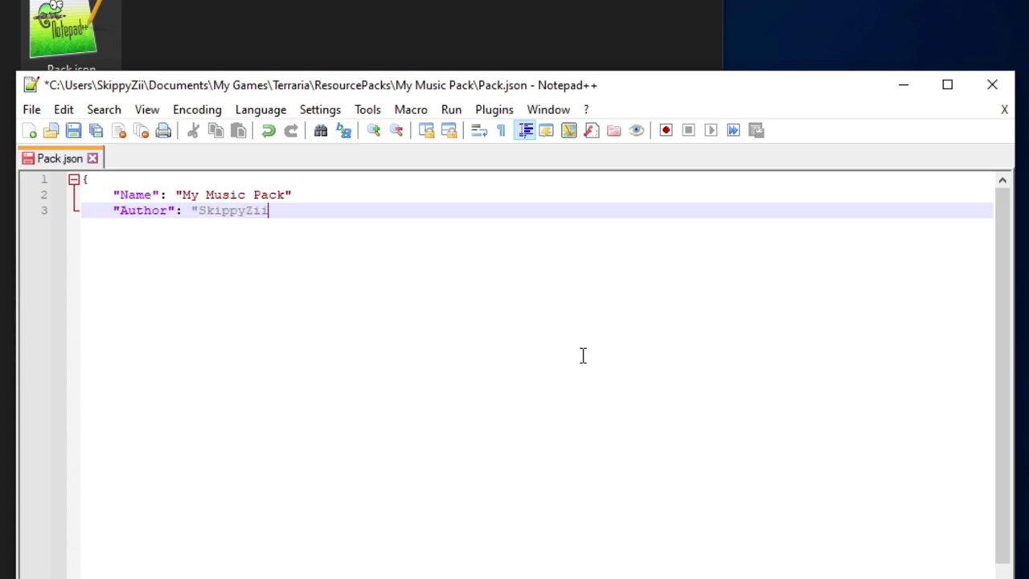
{"action": "type", "text": "\""}
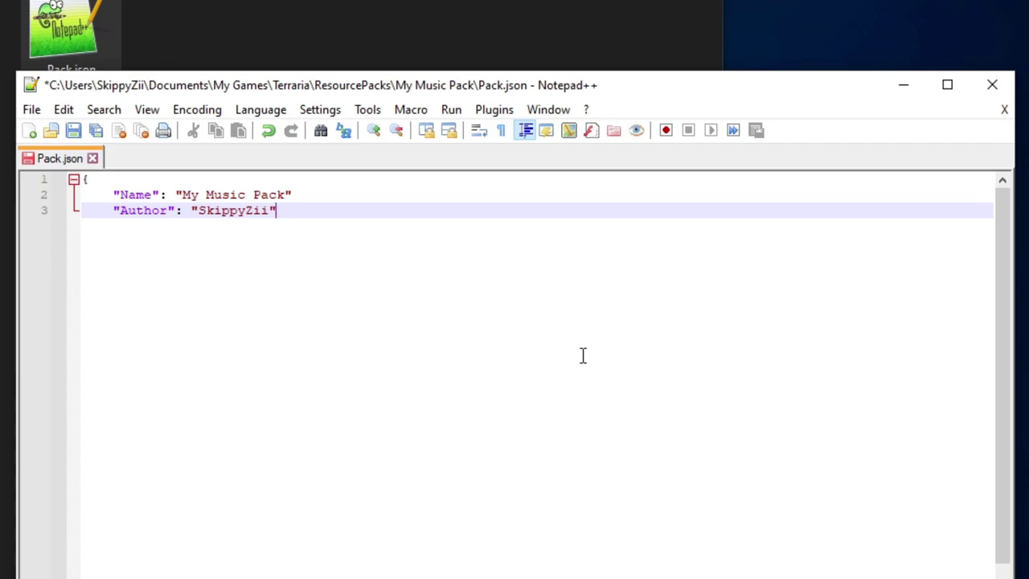
Append commas to the "Name" and "Author" entries and start a new line below them.
{"action": "left_click", "coordinate": [336, 194]}
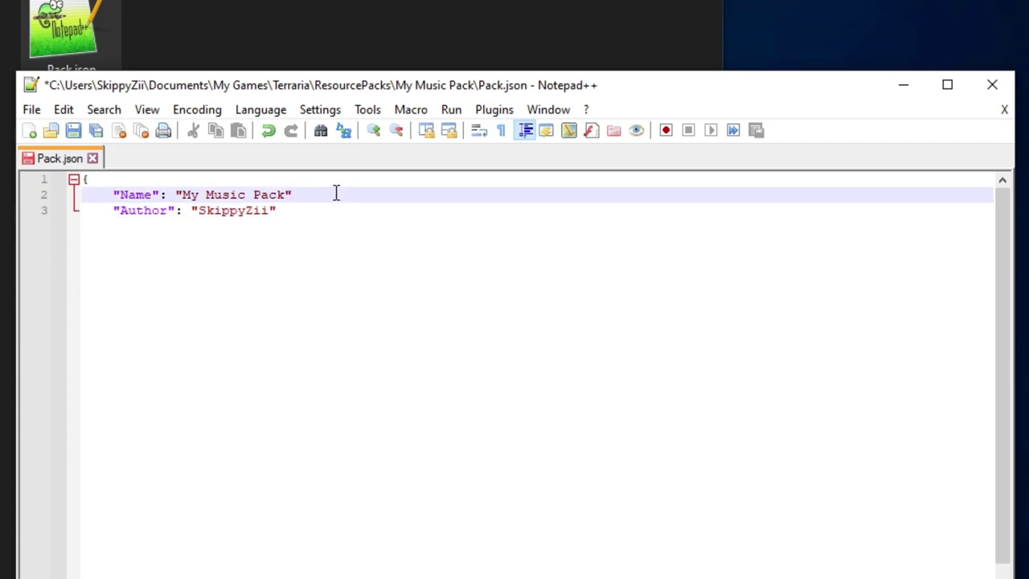
{"action": "type", "text": ","}
{"action": "left_click", "coordinate": [319, 209]}
{"action": "left_click", "coordinate": [325, 193]}
{"action": "left_click", "coordinate": [326, 209]}
{"action": "type", "text": ","}
{"action": "key", "text": "Return"}
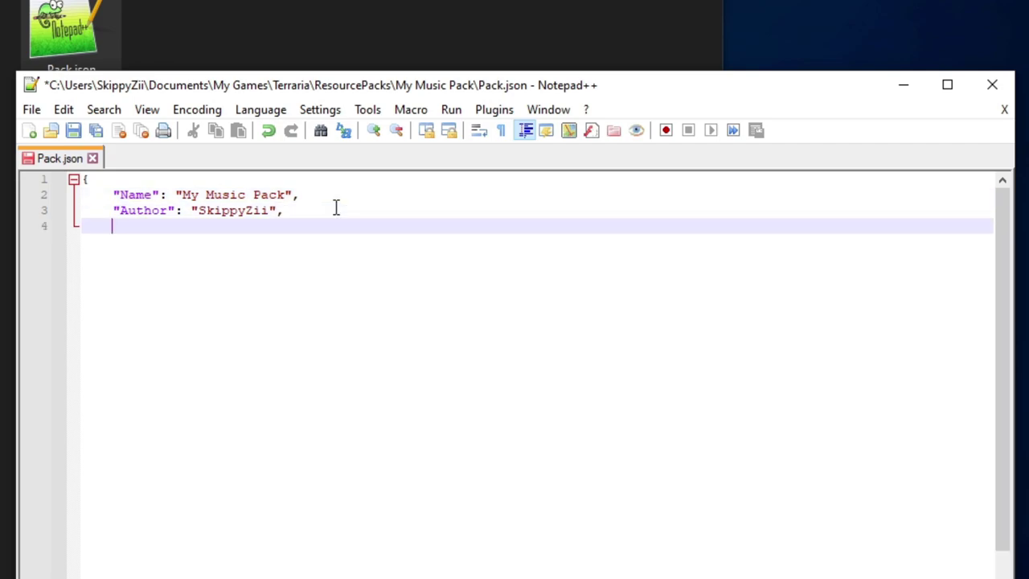
Add a "Description" entry with the value "This is a music pack", ending it with a comma.
{"action": "type", "text": "\"Description\": \""}
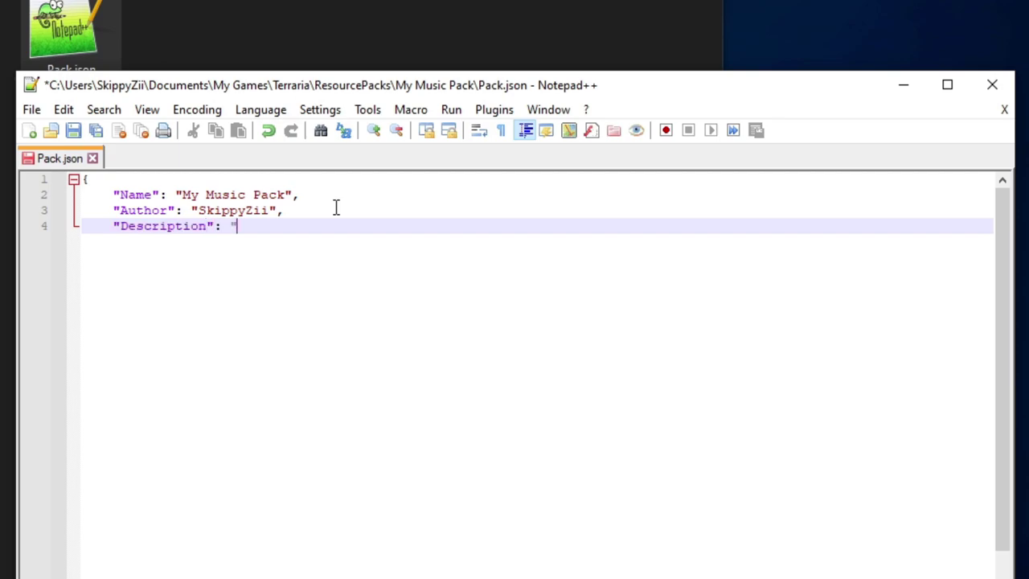
{"action": "type", "text": "This is a music pack\""}
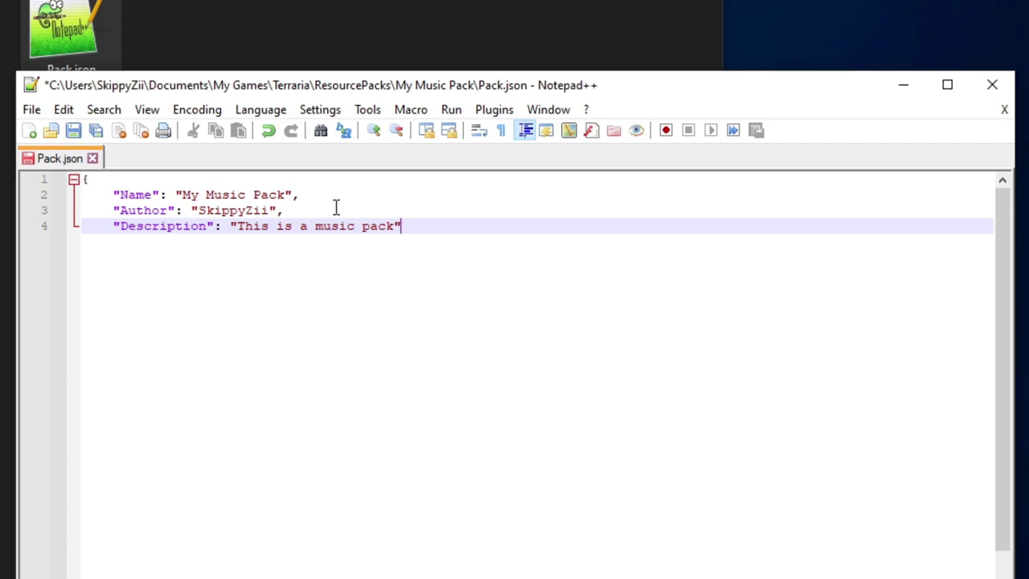
{"action": "type", "text": ","}
{"action": "key", "text": "Return"}
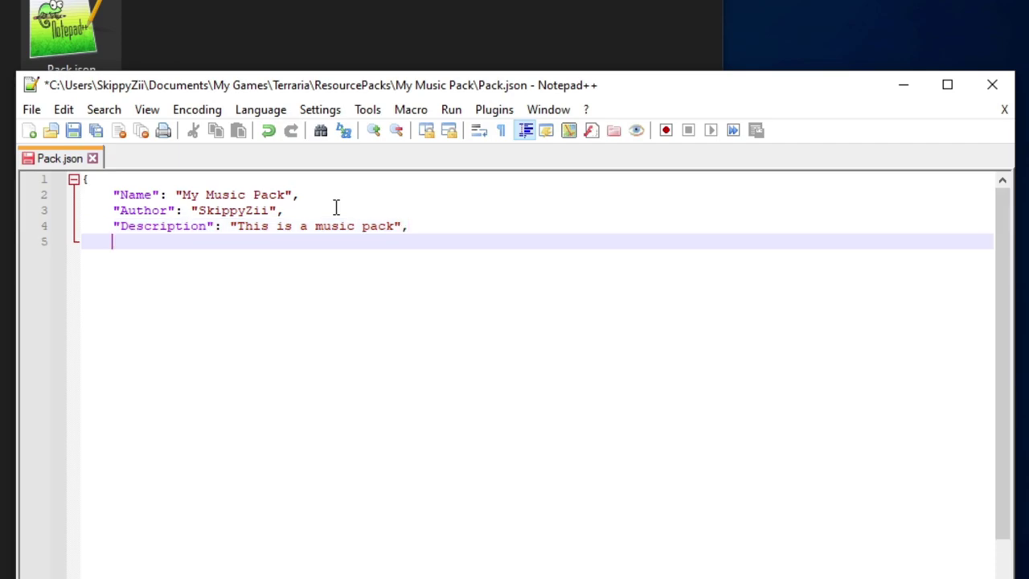
Add a "Version" key below the description and open its nested object with a curly brace.
{"action": "type", "text": "\""}
{"action": "type", "text": "Va"}
{"action": "key", "text": "BackSpace"}
{"action": "key", "text": "BackSpace"}
{"action": "type", "text": "Version\": {"}
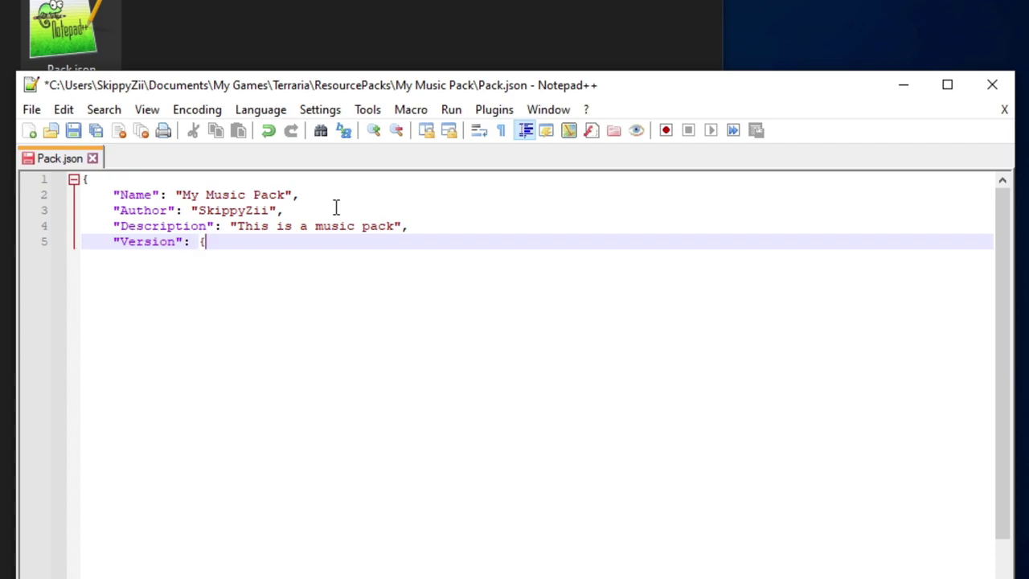
{"action": "key", "text": "Return"}
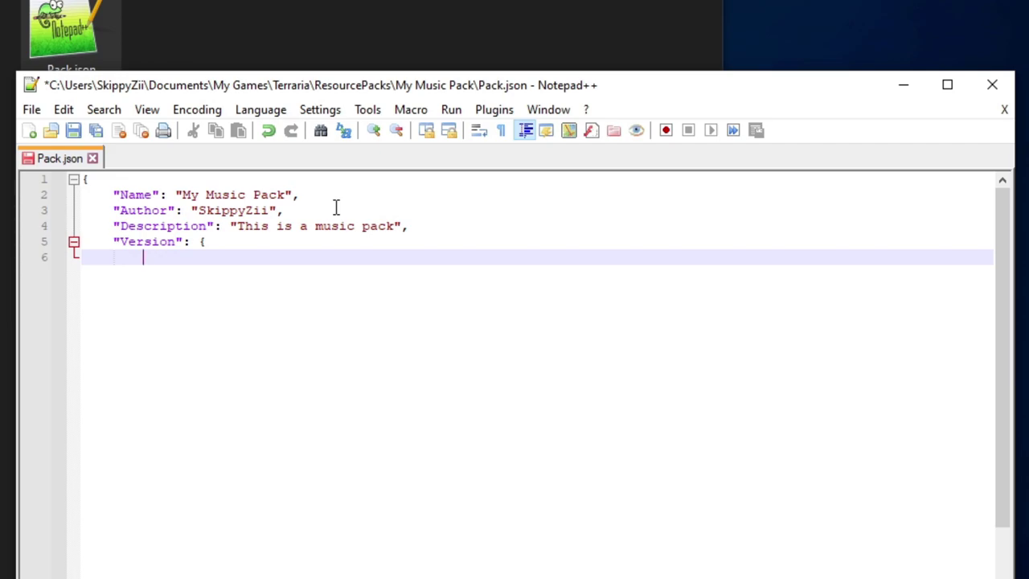
{"action": "type", "text": "\"M"}
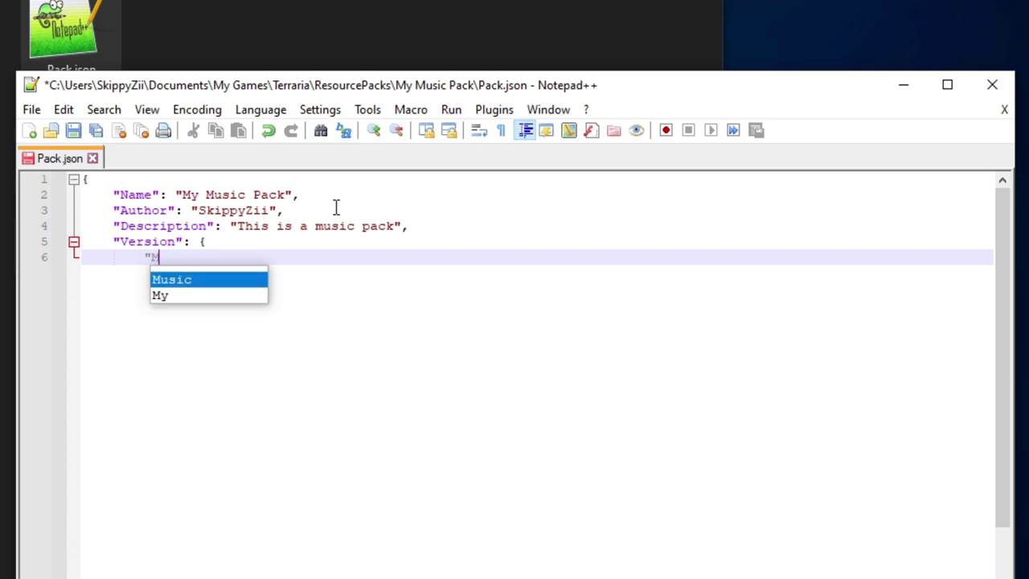
{"action": "key", "text": "BackSpace"}
{"action": "key", "text": "BackSpace"}
{"action": "type", "text": "m"}
{"action": "key", "text": "BackSpace"}
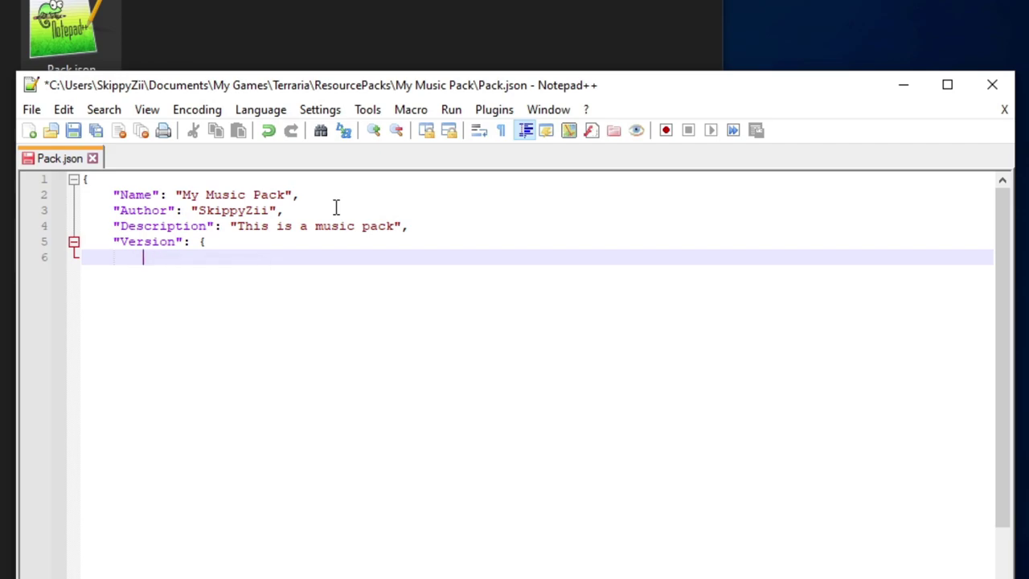
Inside the "Version" object, add the entries "major": "1" and "minor": "0" on separate lines.
{"action": "type", "text": "\"major\": \"1\""}
{"action": "key", "text": "Return"}
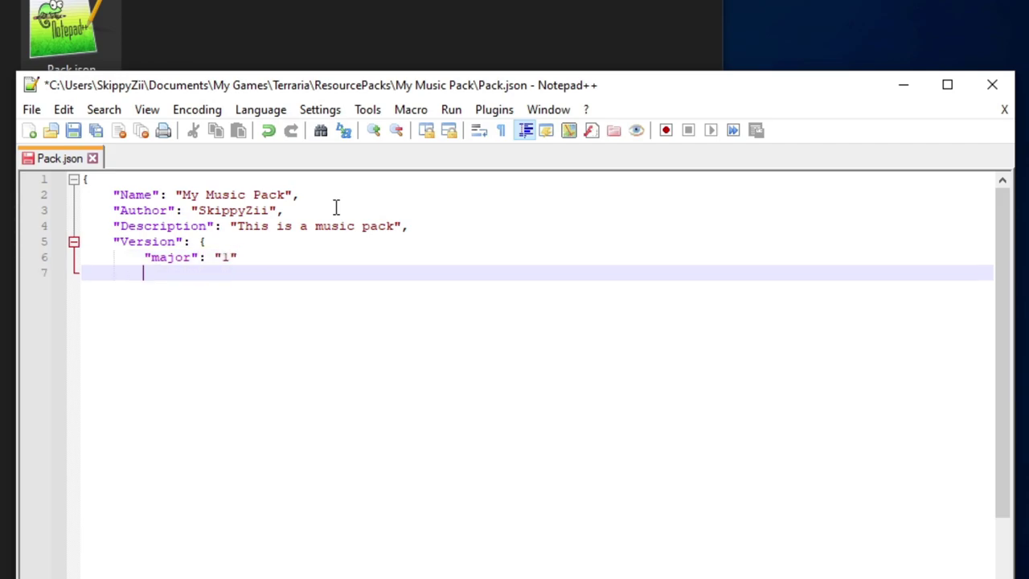
{"action": "type", "text": "\"minor"}
{"action": "type", "text": "nor"}
{"action": "type", "text": "\"0"}
{"action": "type", "text": "\""}
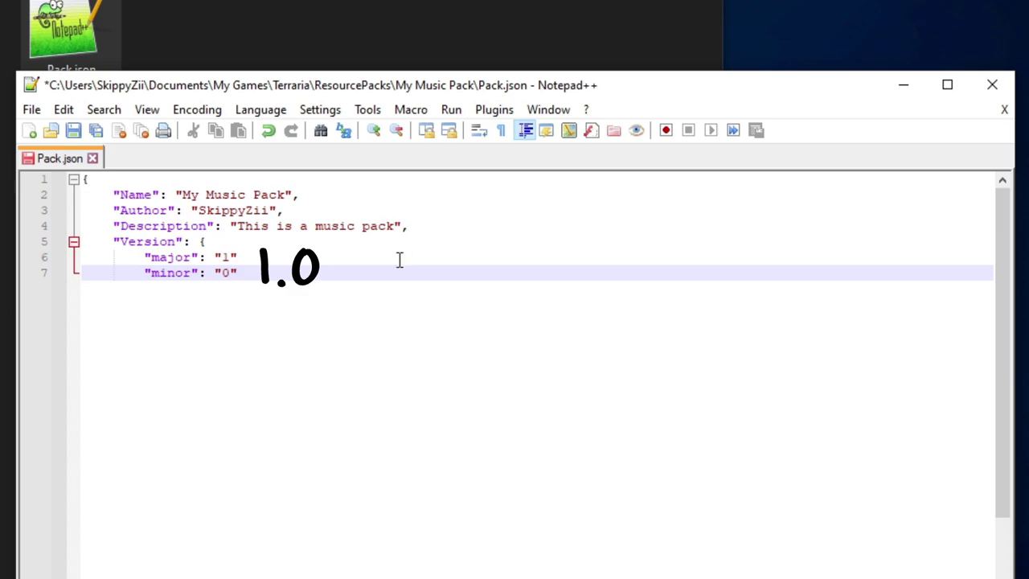
Add a comma after the "major" entry and return to the end of the "minor" line.
{"action": "left_click", "coordinate": [308, 257]}
{"action": "type", "text": ","}
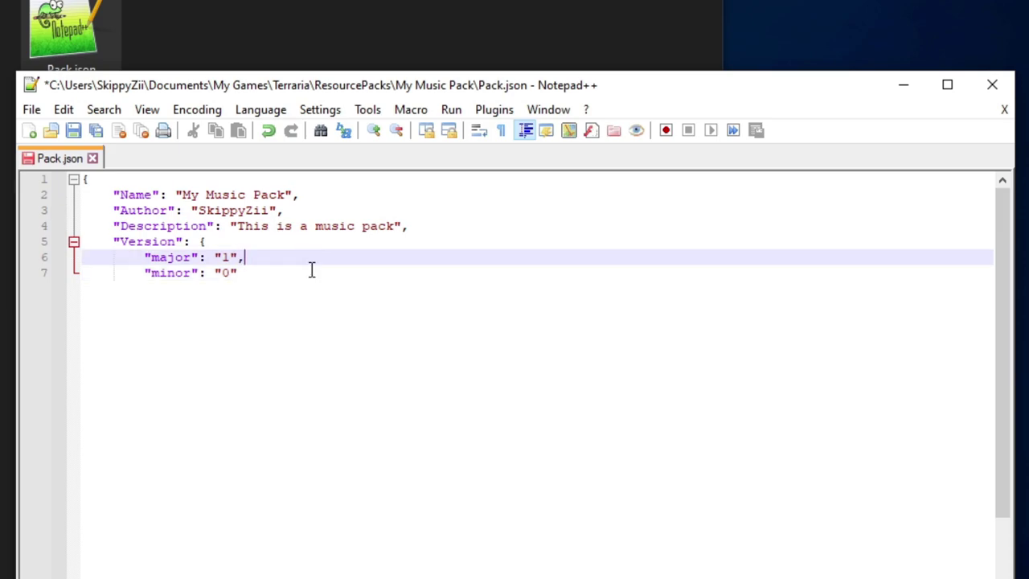
{"action": "left_click", "coordinate": [315, 275]}
{"action": "left_click", "coordinate": [259, 260]}
{"action": "left_click", "coordinate": [271, 288]}
{"action": "left_click", "coordinate": [246, 259]}
{"action": "key", "text": "Left"}
{"action": "key", "text": "Left"}
{"action": "left_click", "coordinate": [261, 287]}
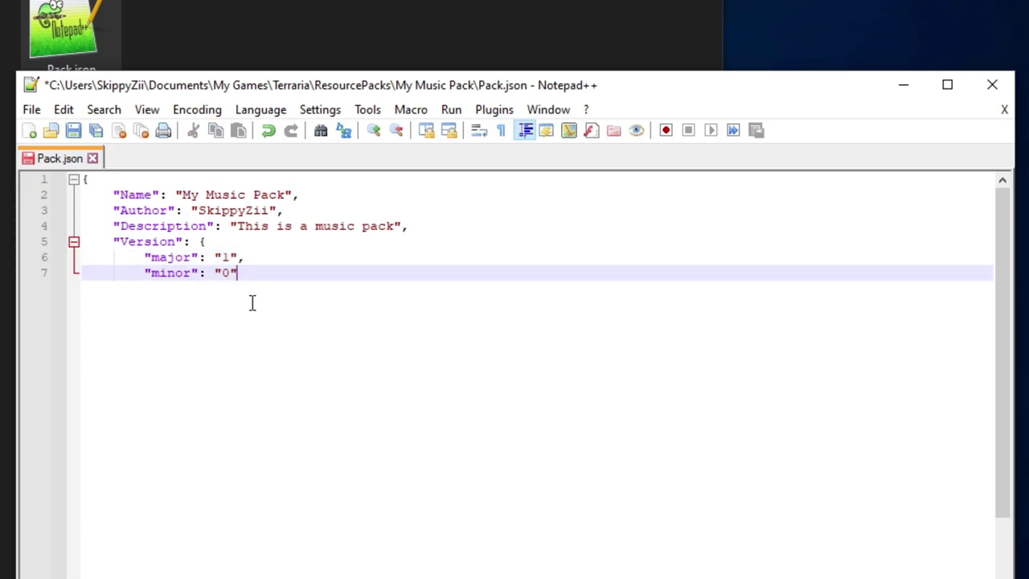
Close the "Version" object and the outer object with curly braces on separate lines, and save Pack.json.
{"action": "key", "text": "Return"}
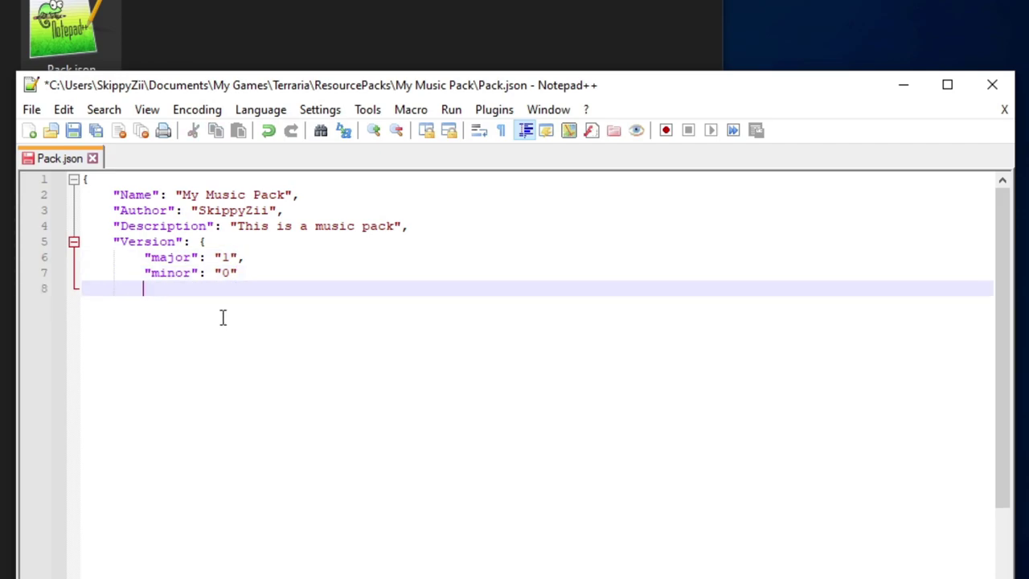
{"action": "type", "text": "}"}
{"action": "key", "text": "Return"}
{"action": "type", "text": "}"}
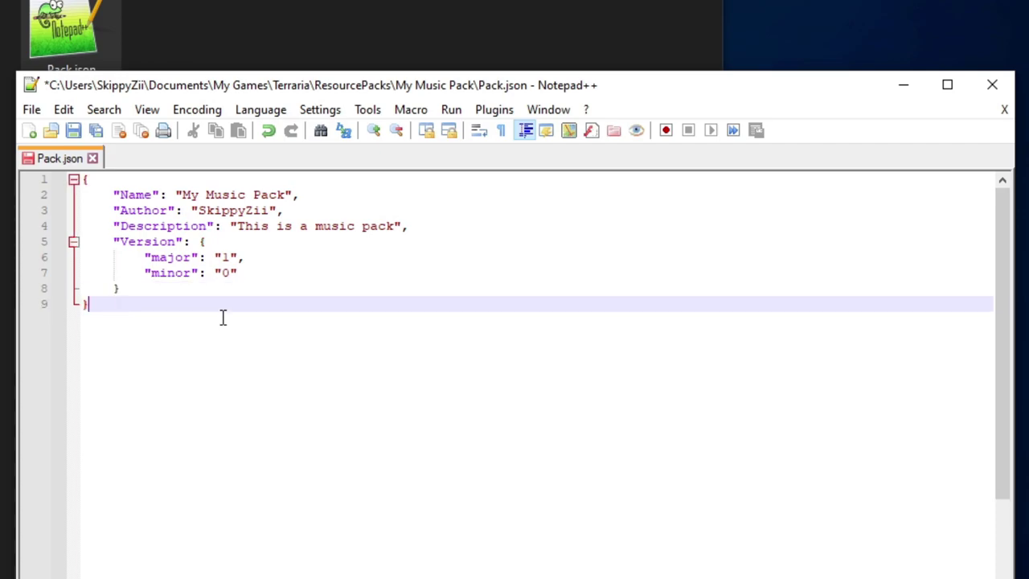
{"action": "key", "text": "ctrl+s"}
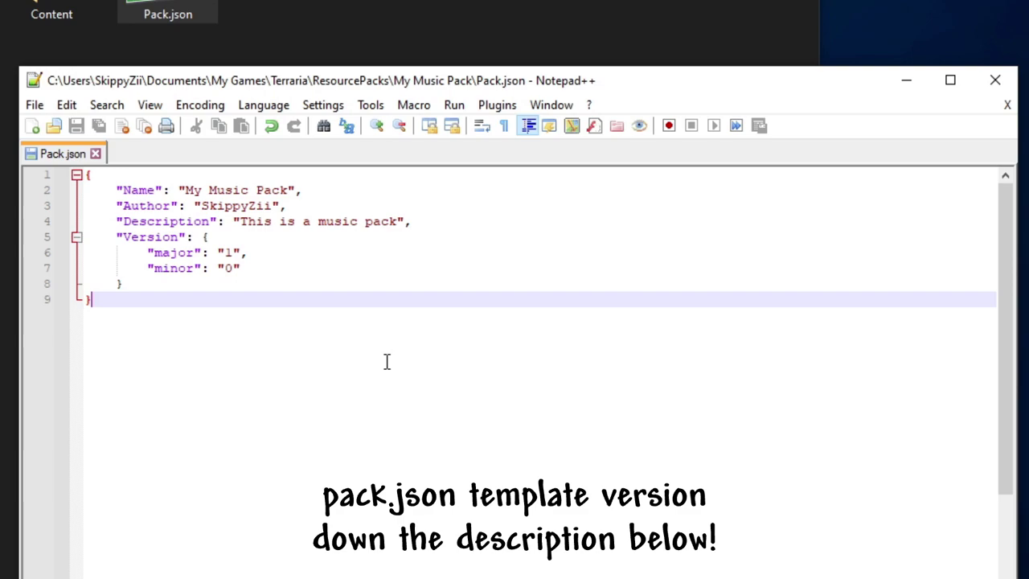
Review the customizable name, author, description, major and minor version values in Pack.json.
{"action": "left_click_drag", "start_coordinate": [186, 190], "coordinate": [390, 229]}
{"action": "left_click", "coordinate": [218, 206]}
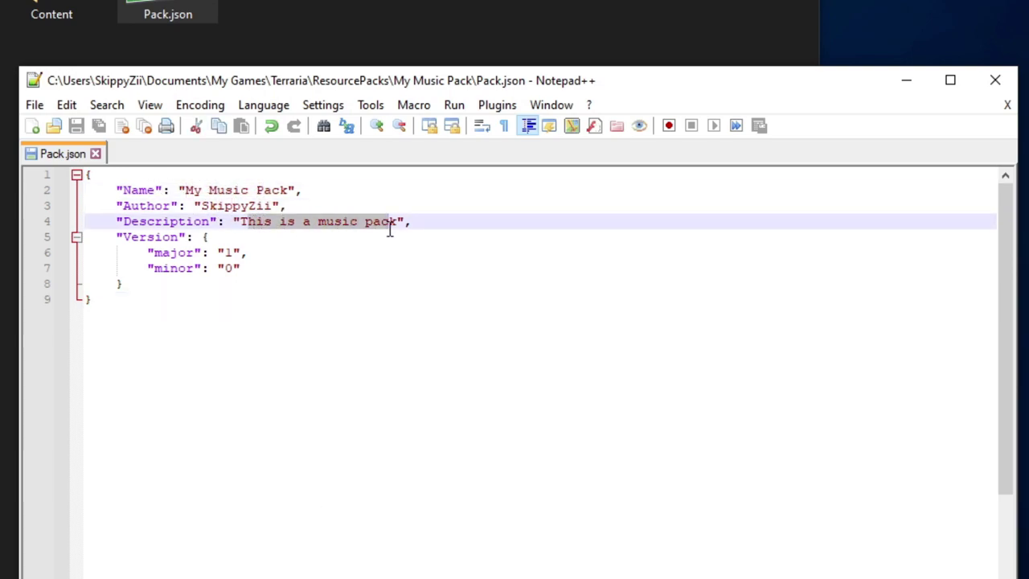
{"action": "left_click", "coordinate": [234, 254]}
{"action": "left_click", "coordinate": [246, 313]}
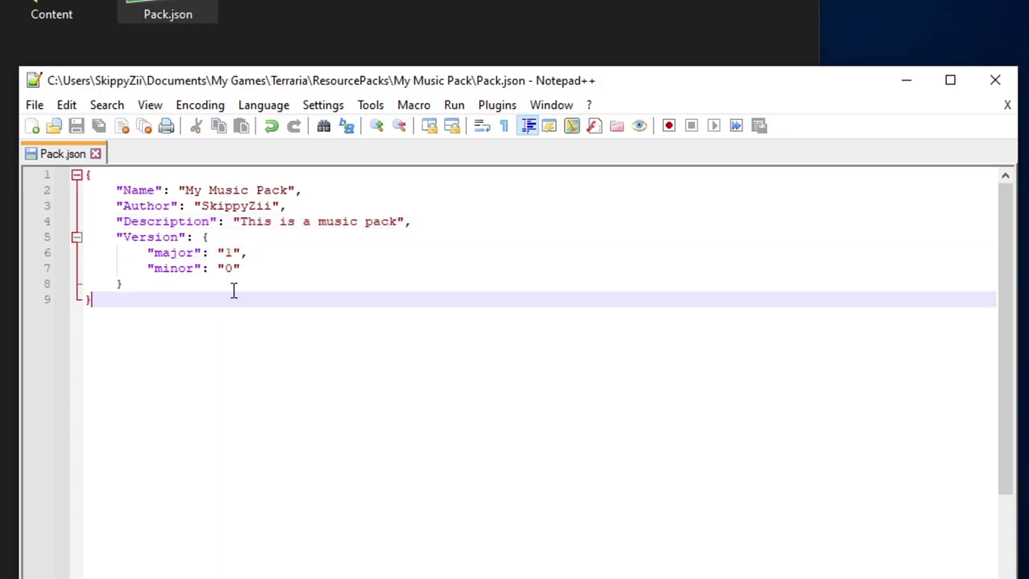
{"action": "double_click", "coordinate": [231, 269]}
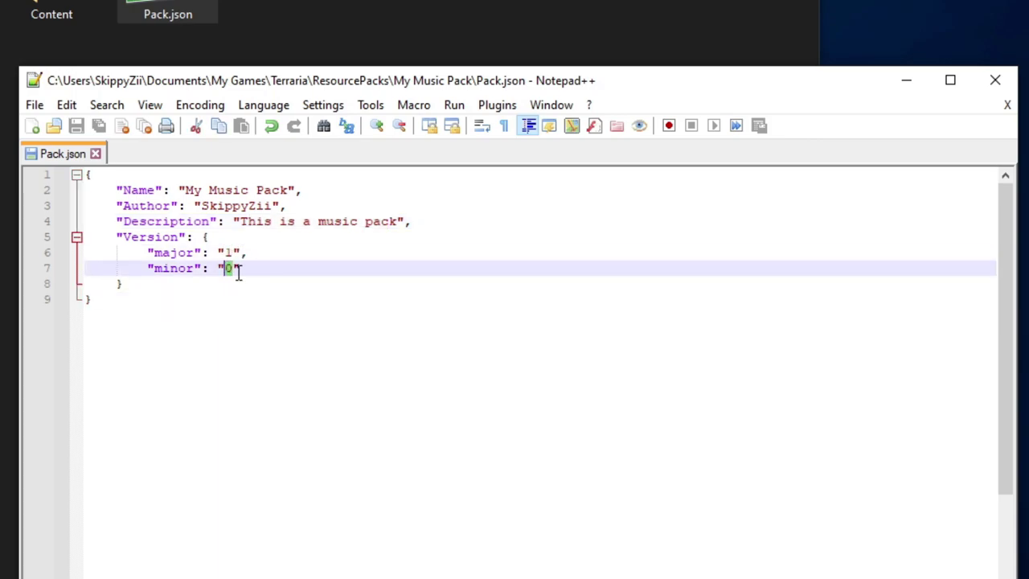
{"action": "key", "text": "End"}
{"action": "left_click", "coordinate": [229, 271]}
{"action": "left_click", "coordinate": [229, 254]}
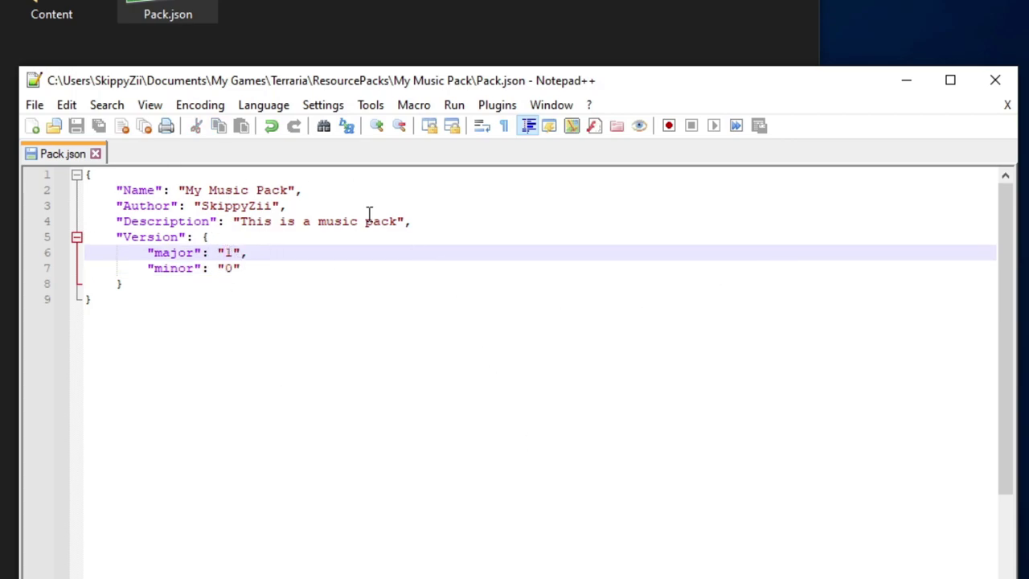
Close Pack.json and exit Notepad++ to return to the My Music Pack folder.
{"action": "left_click", "coordinate": [1006, 105]}
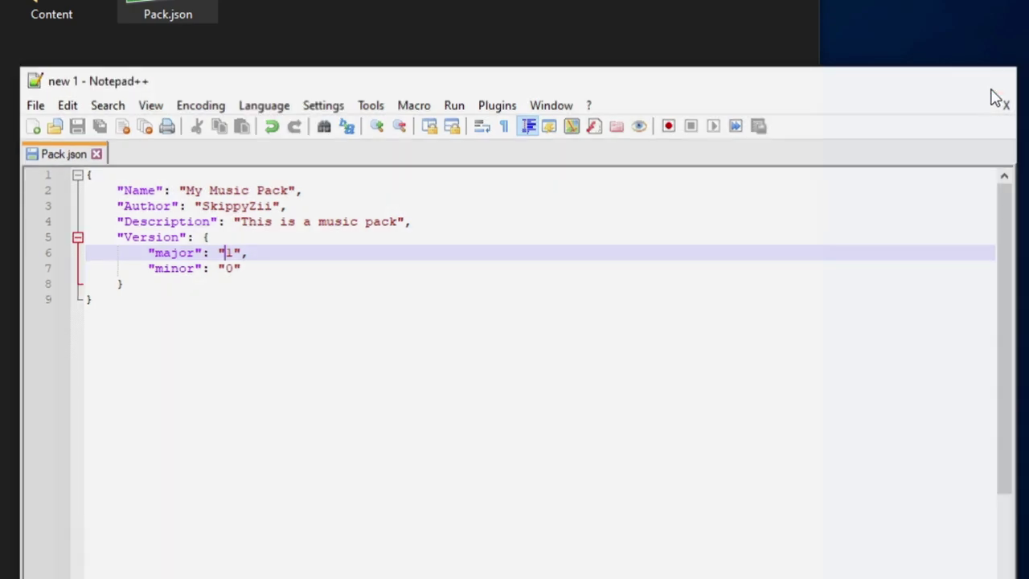
{"action": "left_click", "coordinate": [1006, 104]}
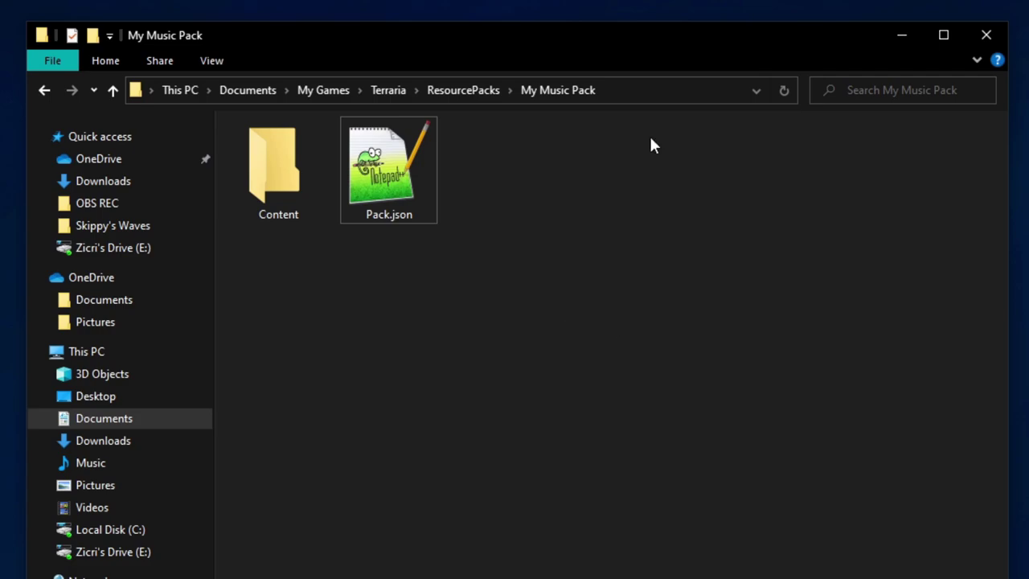
Move the Skippy's Waves Cover image from the desktop into the My Music Pack folder.
{"action": "left_click_drag", "start_coordinate": [339, 47], "coordinate": [804, 64]}
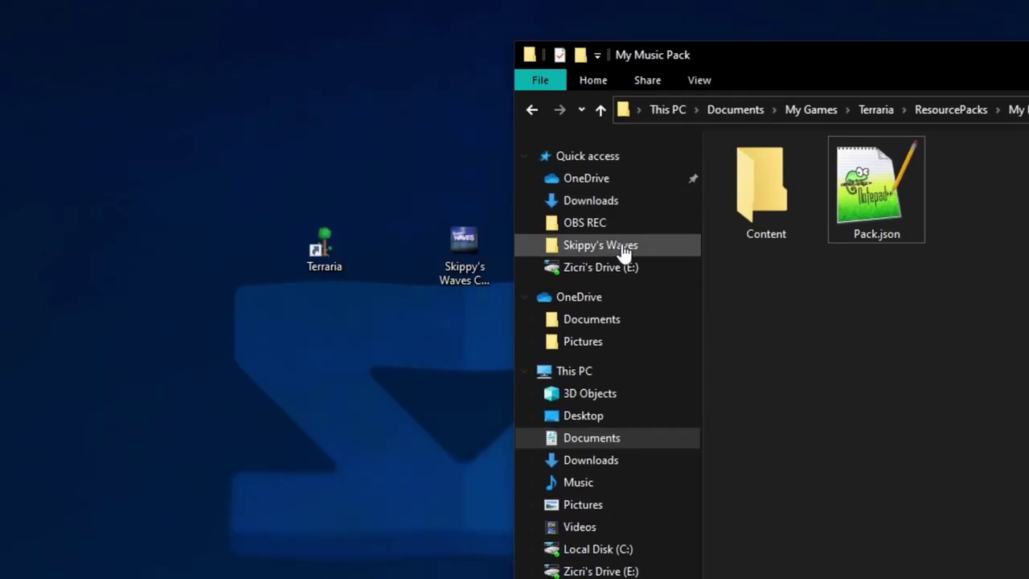
{"action": "left_click_drag", "start_coordinate": [460, 271], "coordinate": [821, 480]}
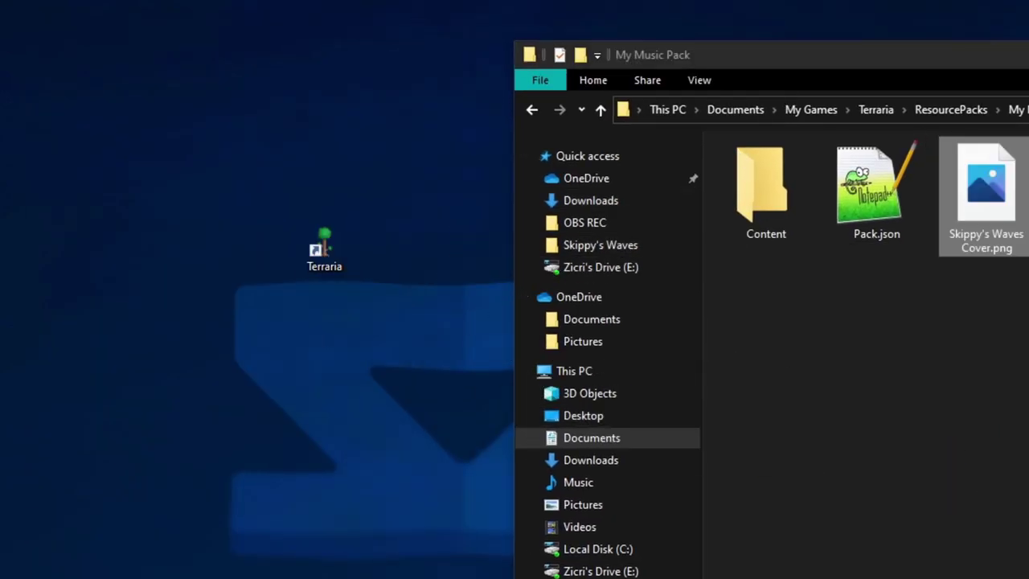
{"action": "left_click_drag", "start_coordinate": [1021, 57], "coordinate": [524, 37]}
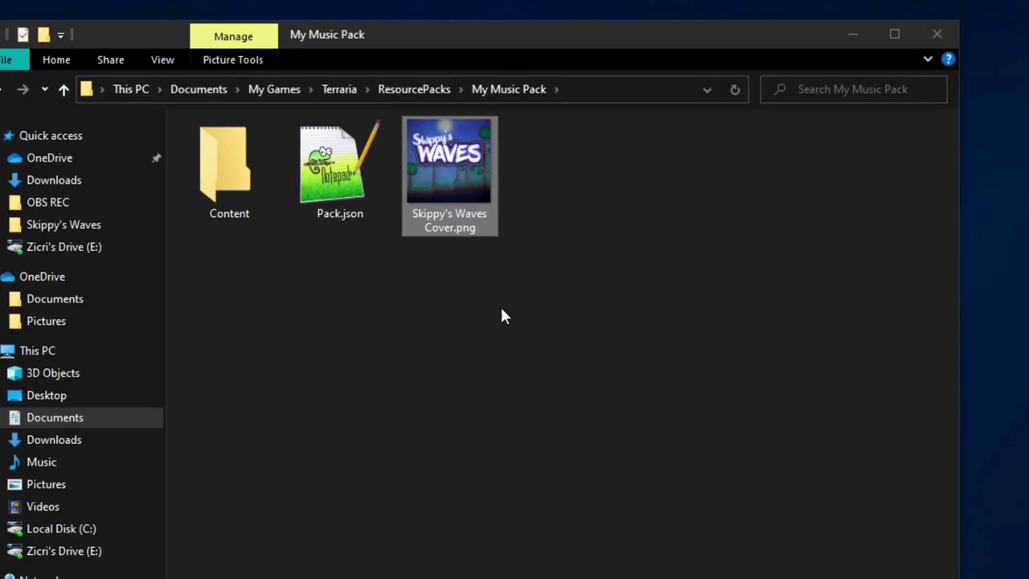
Rename the Skippy's Waves Cover.png image to icon.png.
{"action": "left_click", "coordinate": [435, 251]}
{"action": "left_click", "coordinate": [471, 202]}
{"action": "key", "text": "F2"}
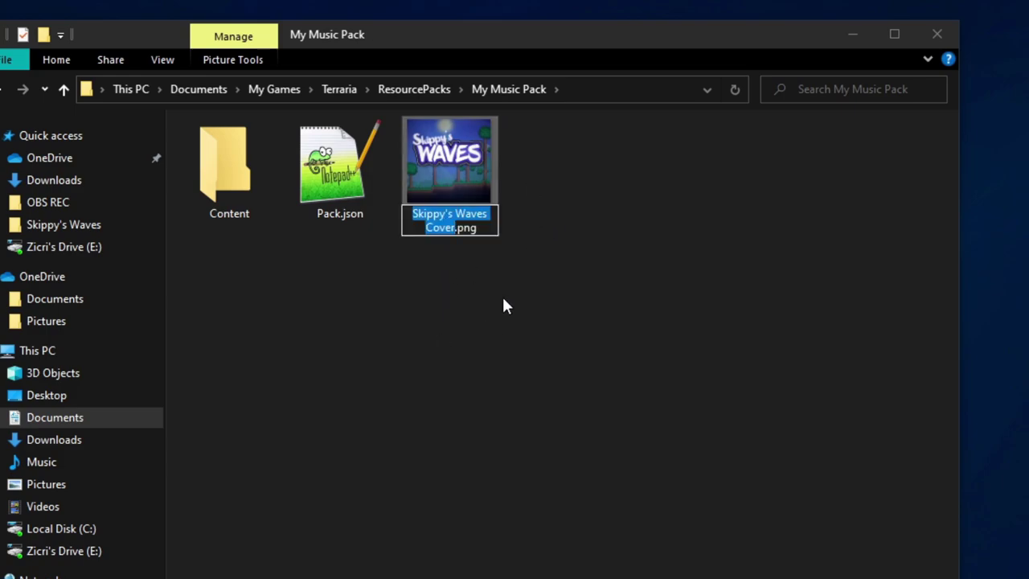
{"action": "key", "text": "BackSpace"}
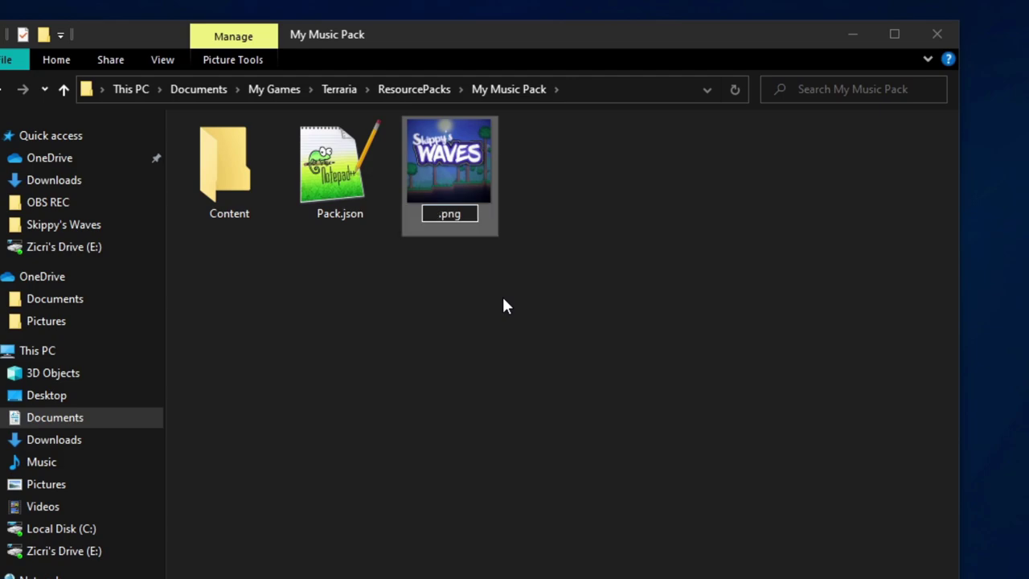
{"action": "type", "text": "icon"}
{"action": "key", "text": "Return"}
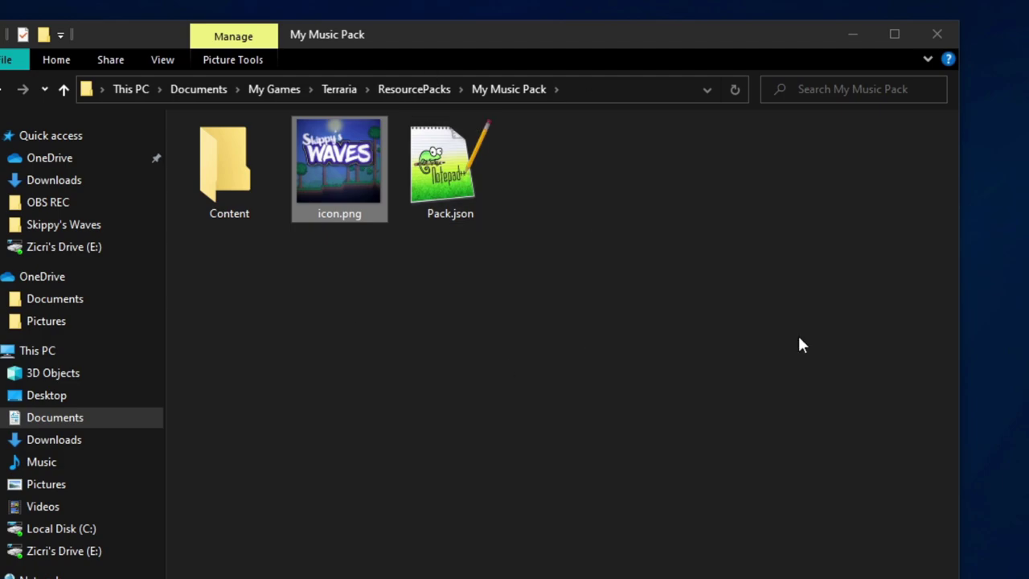
Create a folder named Music inside the pack's Content folder and open it.
{"action": "left_click", "coordinate": [714, 402]}
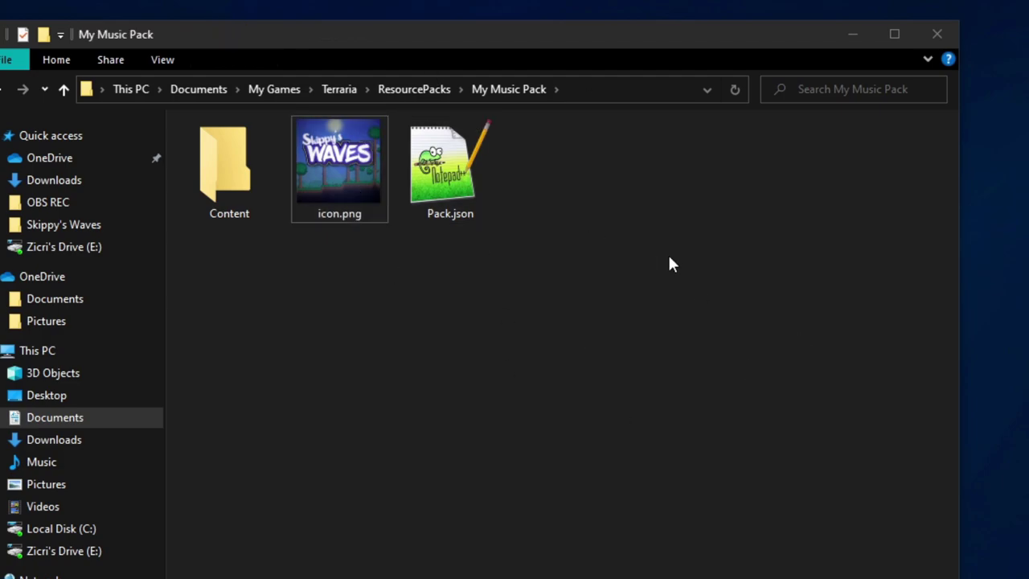
{"action": "double_click", "coordinate": [243, 195]}
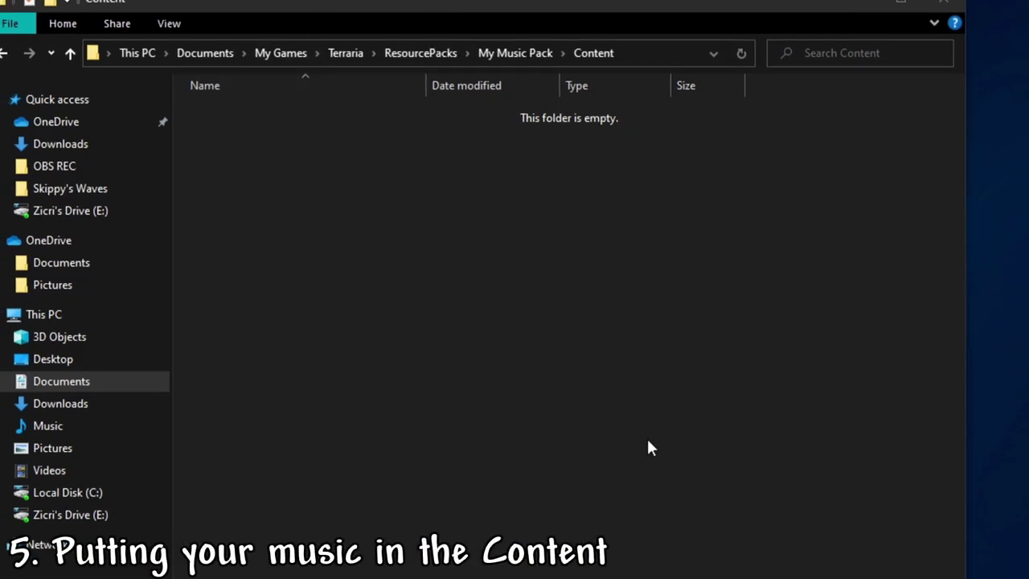
{"action": "right_click", "coordinate": [323, 232]}
{"action": "mouse_move", "coordinate": [455, 445]}
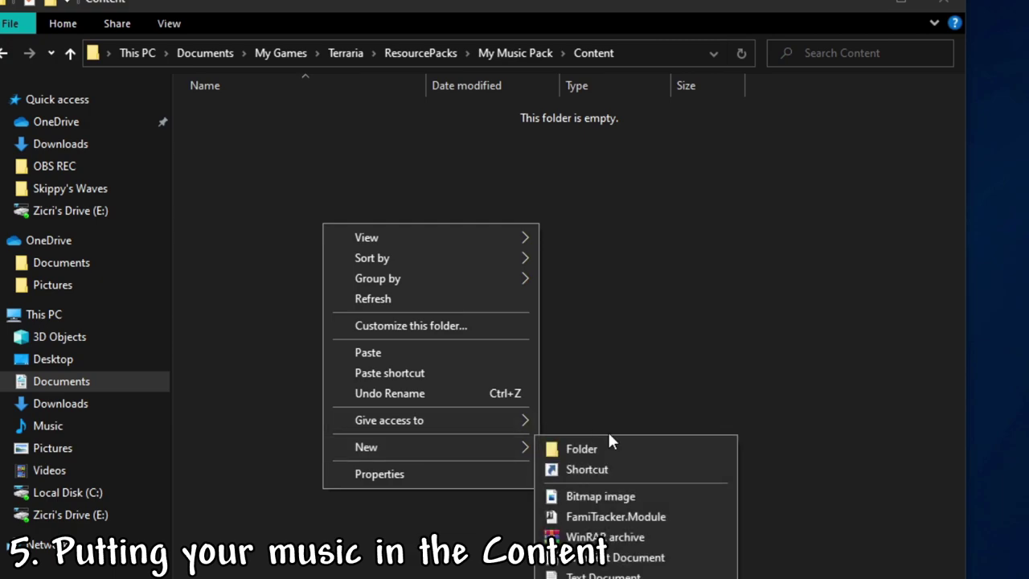
{"action": "left_click", "coordinate": [634, 446]}
{"action": "type", "text": "Music"}
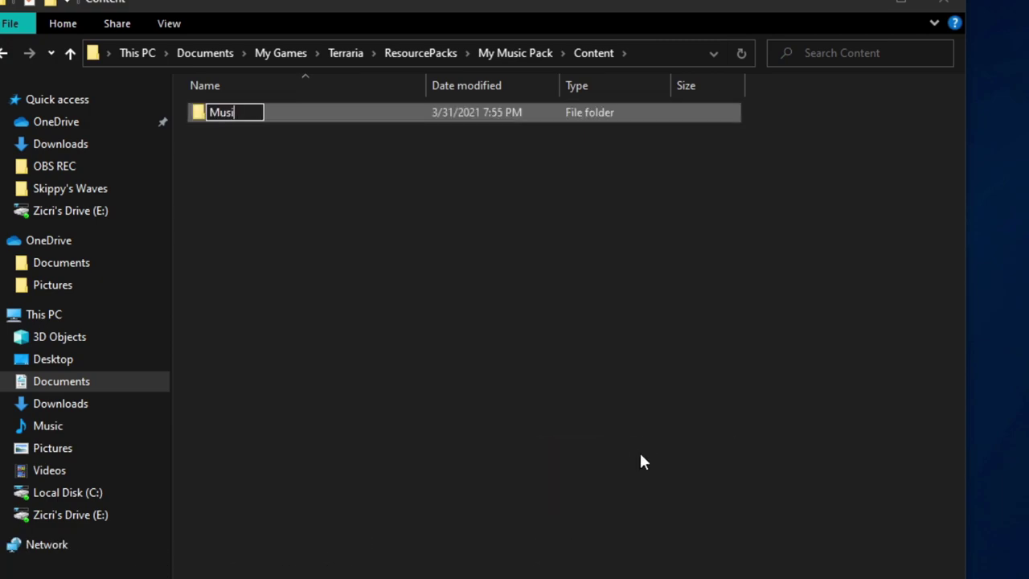
{"action": "key", "text": "Return"}
{"action": "double_click", "coordinate": [258, 120]}
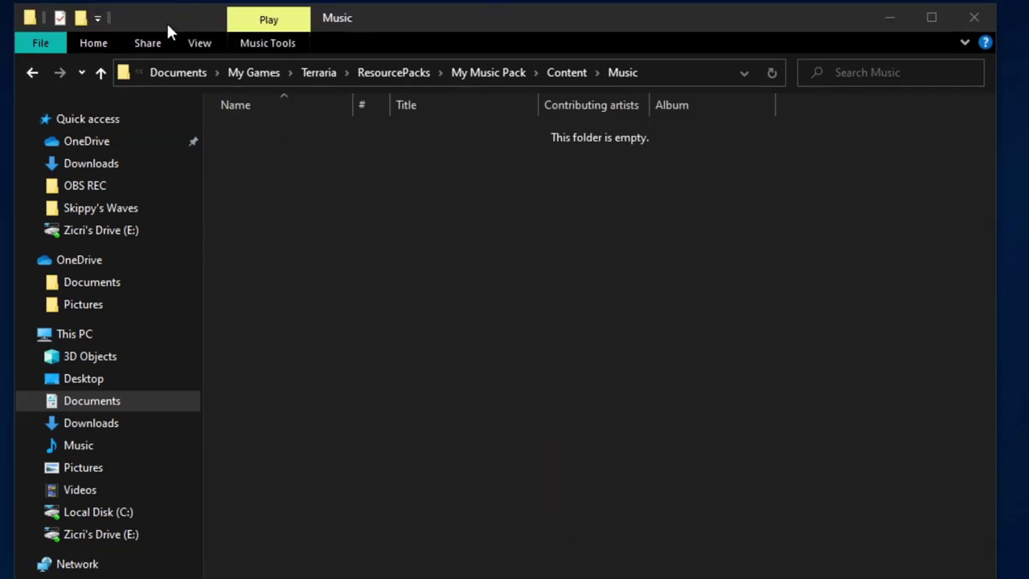
Copy Grassy lands.ogg from the desktop's Music to use folder into the pack's Music folder.
{"action": "left_click_drag", "start_coordinate": [167, 22], "coordinate": [793, 48]}
{"action": "double_click", "coordinate": [593, 245]}
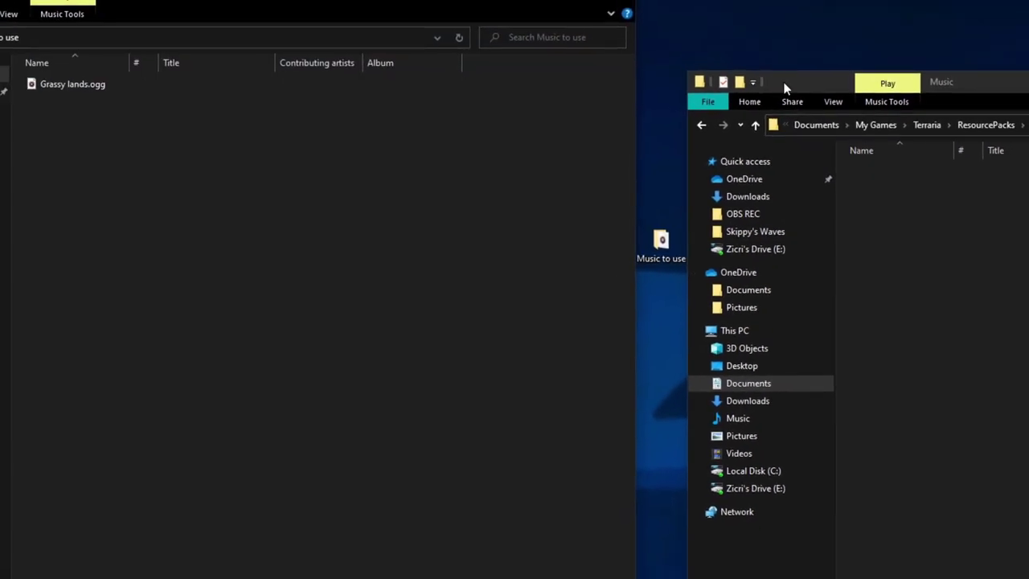
{"action": "left_click_drag", "start_coordinate": [785, 88], "coordinate": [742, 33]}
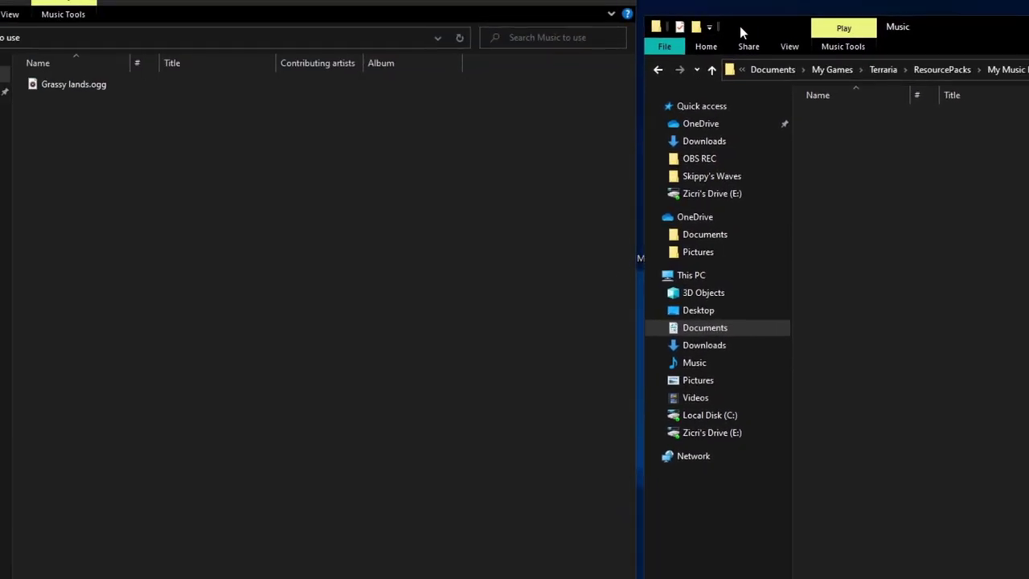
{"action": "left_click", "coordinate": [84, 90]}
{"action": "key", "text": "ctrl+c"}
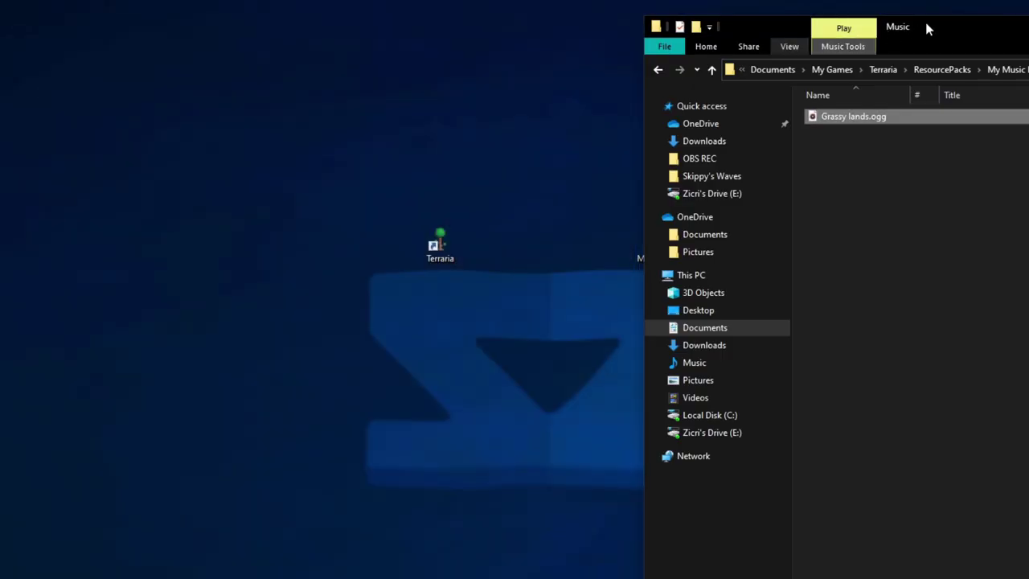
{"action": "left_click_drag", "start_coordinate": [925, 19], "coordinate": [586, 35]}
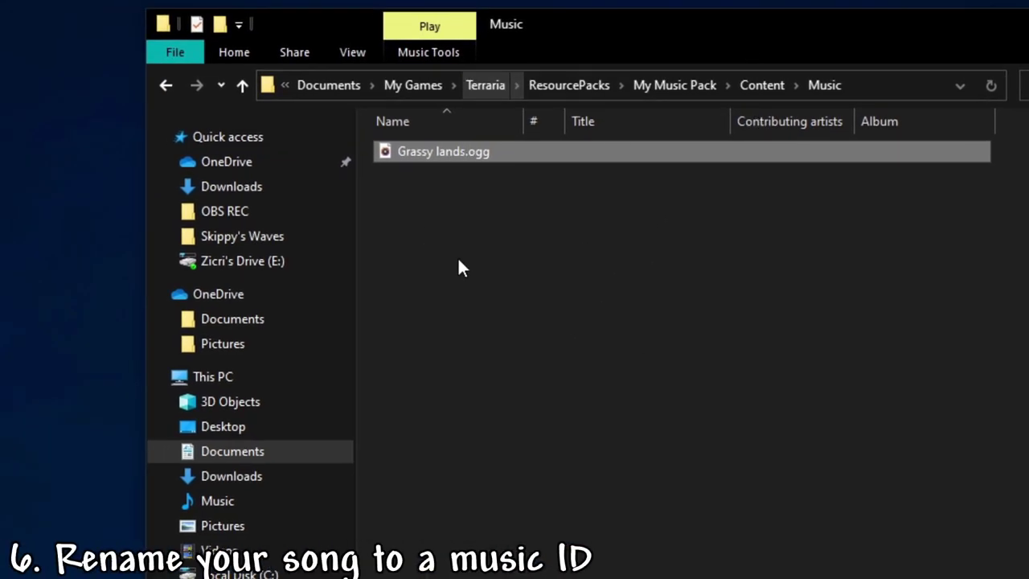
{"action": "left_click", "coordinate": [515, 175]}
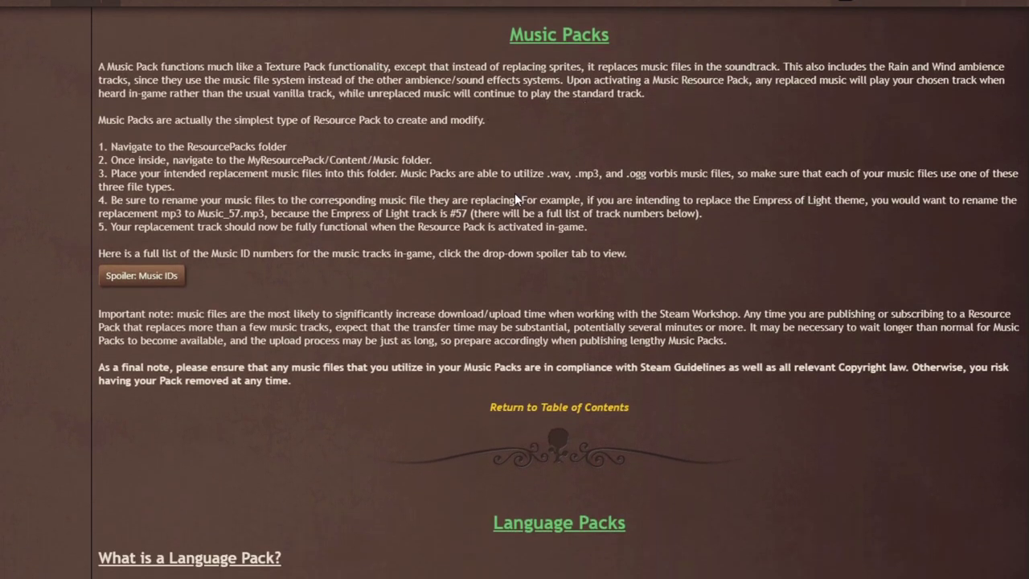
In the web guide's Music Packs section, expand the Music IDs list and copy the ID Music_6 for Title (Classic).
{"action": "left_click", "coordinate": [134, 276]}
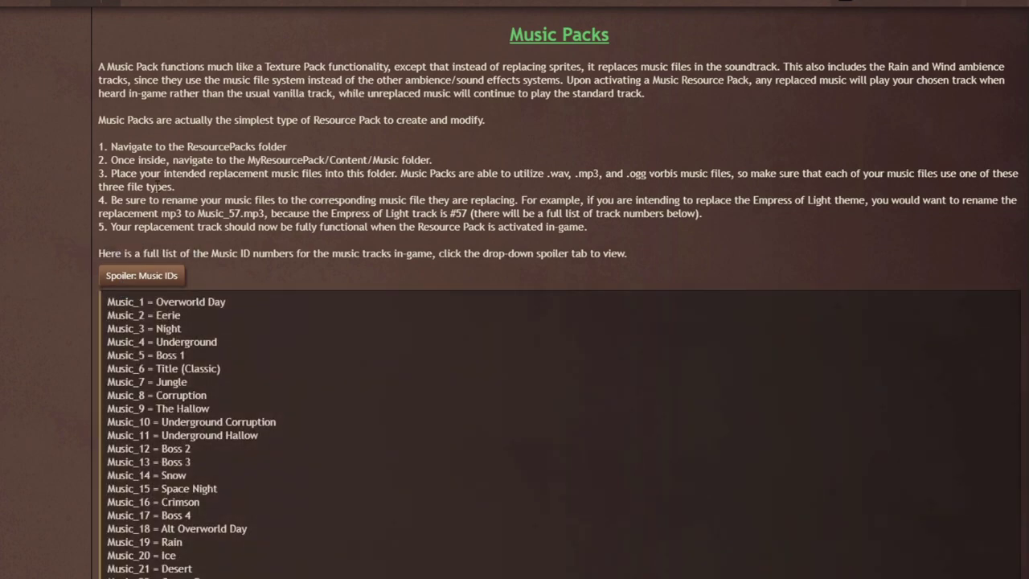
{"action": "scroll", "coordinate": [134, 281], "scroll_direction": "down", "scroll_amount": 1}
{"action": "scroll", "coordinate": [44, 215], "scroll_direction": "down", "scroll_amount": 2}
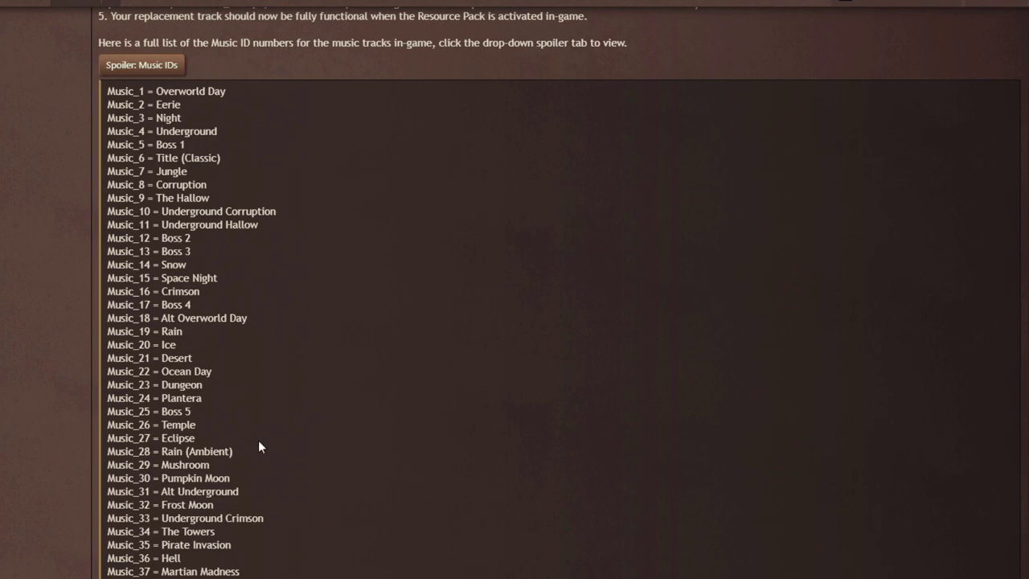
{"action": "left_click_drag", "start_coordinate": [161, 158], "coordinate": [218, 158]}
{"action": "left_click", "coordinate": [219, 158]}
{"action": "left_click_drag", "start_coordinate": [142, 158], "coordinate": [108, 169]}
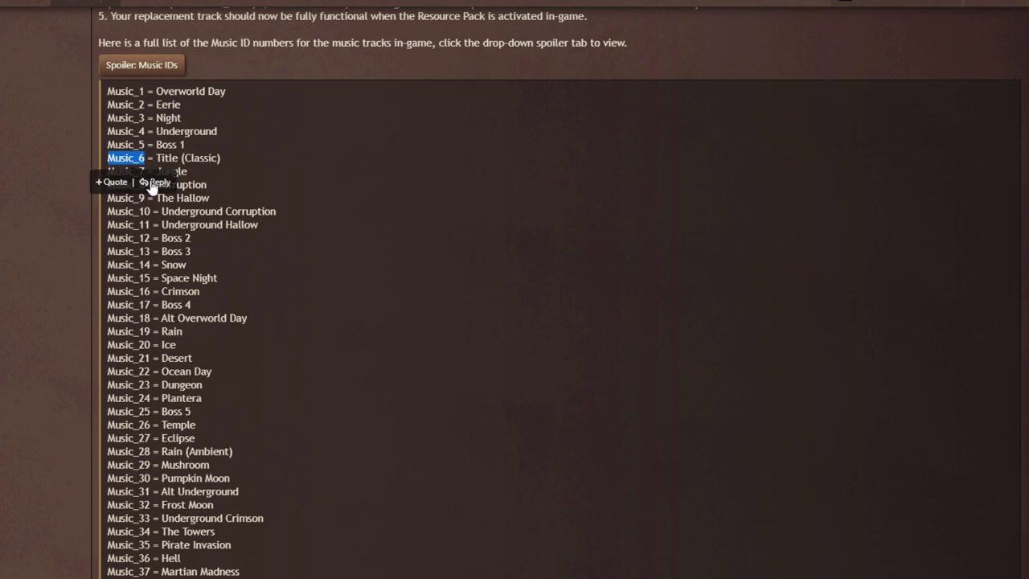
{"action": "left_click", "coordinate": [308, 155]}
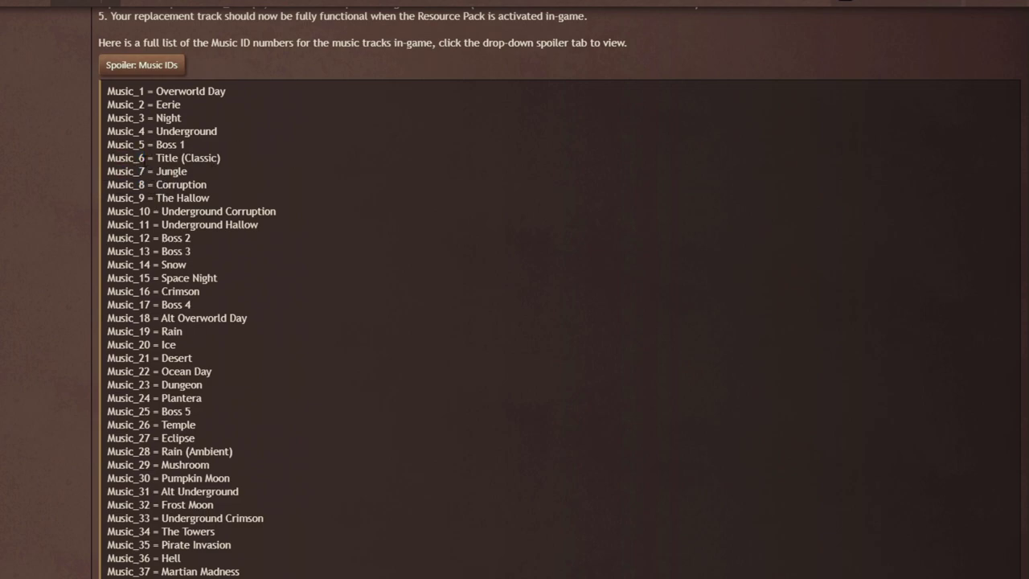
{"action": "double_click", "coordinate": [123, 157]}
{"action": "key", "text": "ctrl+c"}
Back in File Explorer, rename Grassy lands.ogg to Music_6.ogg in the pack's Music folder.
{"action": "left_click", "coordinate": [410, 270]}
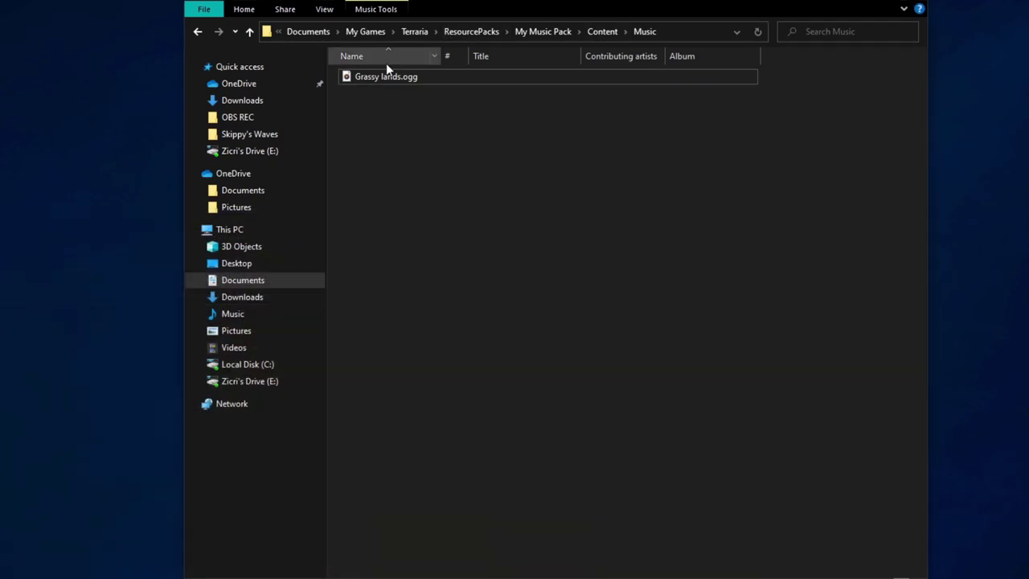
{"action": "left_click", "coordinate": [386, 69]}
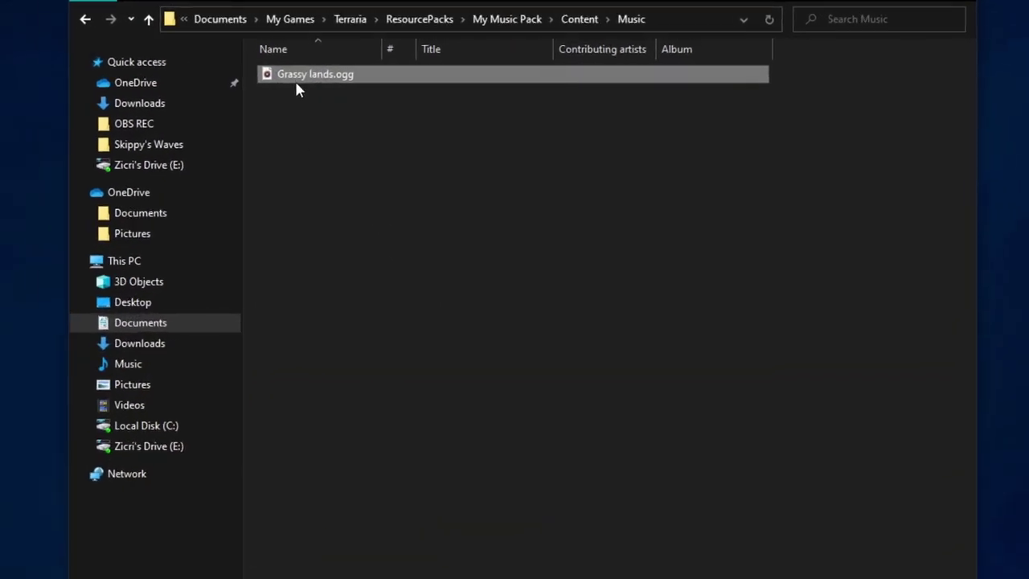
{"action": "right_click", "coordinate": [296, 88]}
{"action": "left_click", "coordinate": [368, 499]}
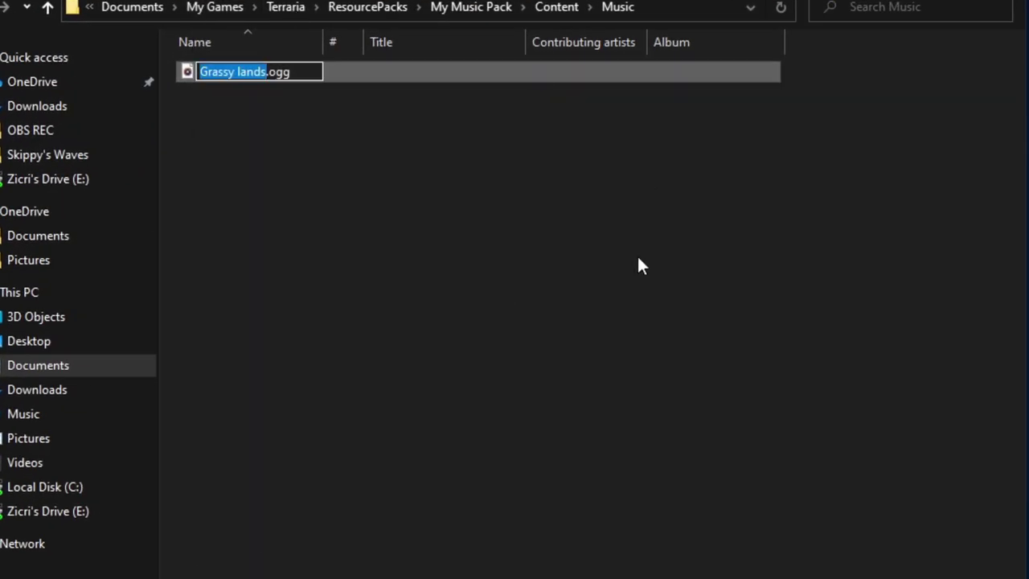
{"action": "key", "text": "ctrl+v"}
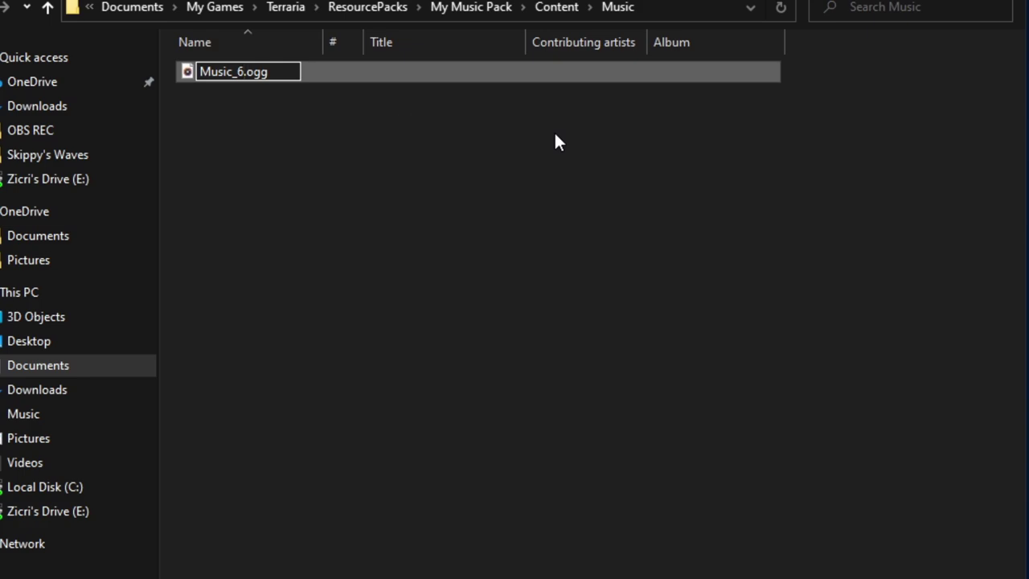
{"action": "key", "text": "Return"}
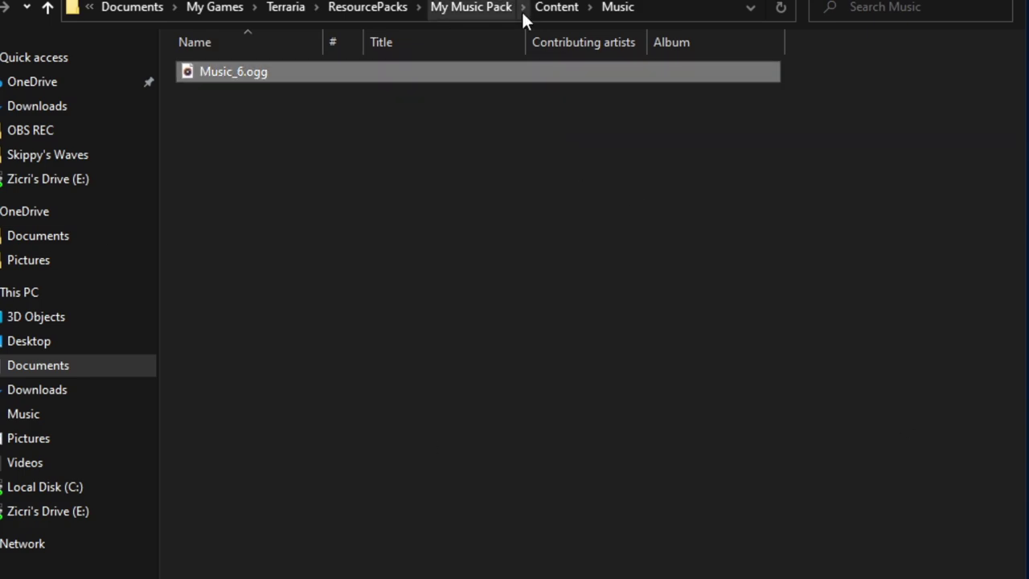
{"action": "left_click", "coordinate": [624, 296]}
{"action": "left_click", "coordinate": [315, 73]}
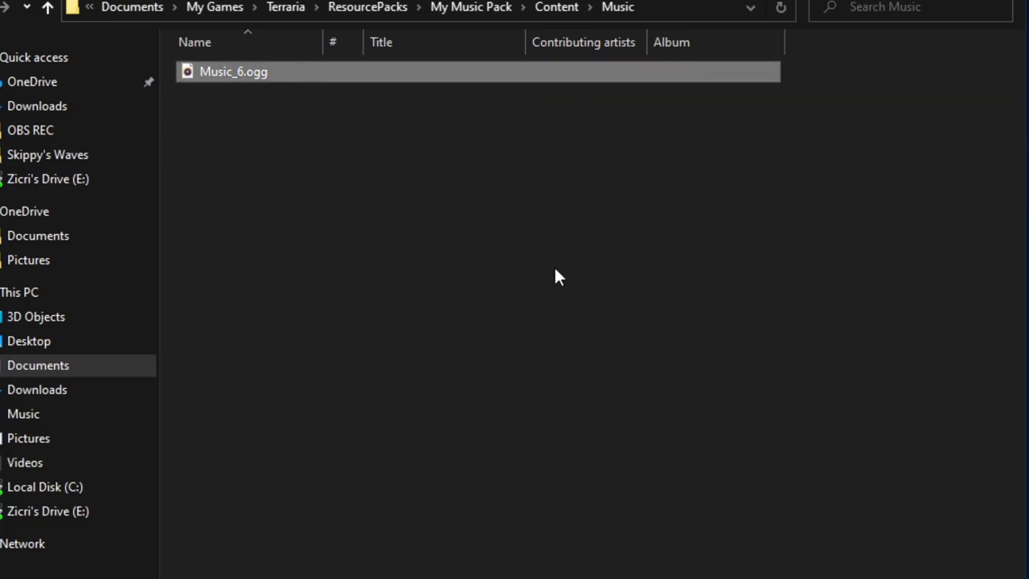
{"action": "left_click", "coordinate": [271, 180]}
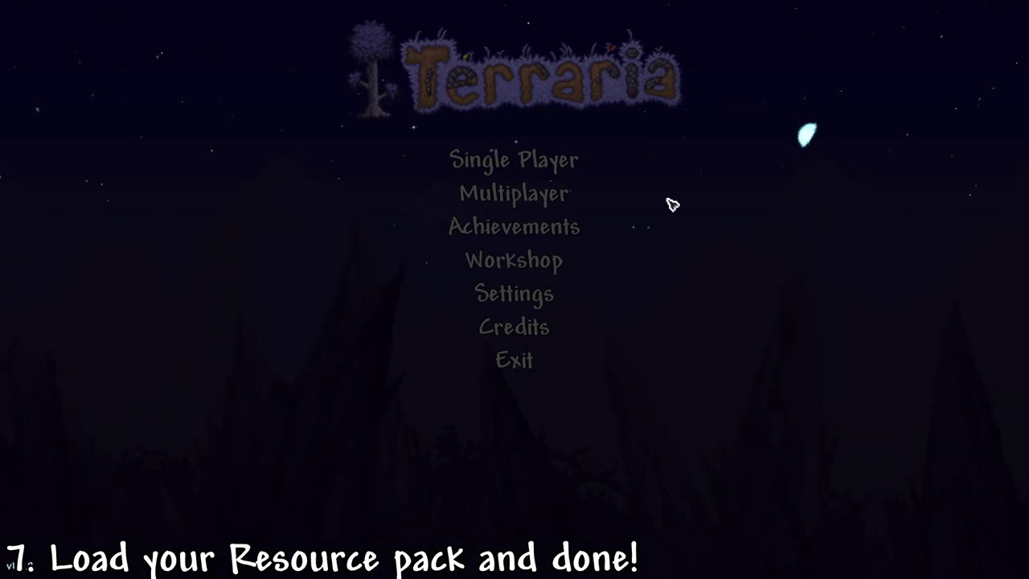
In Terraria, enable My Music Pack in the Workshop's resource packs and return to the main menu.
{"action": "left_click", "coordinate": [517, 267]}
{"action": "left_click", "coordinate": [576, 196]}
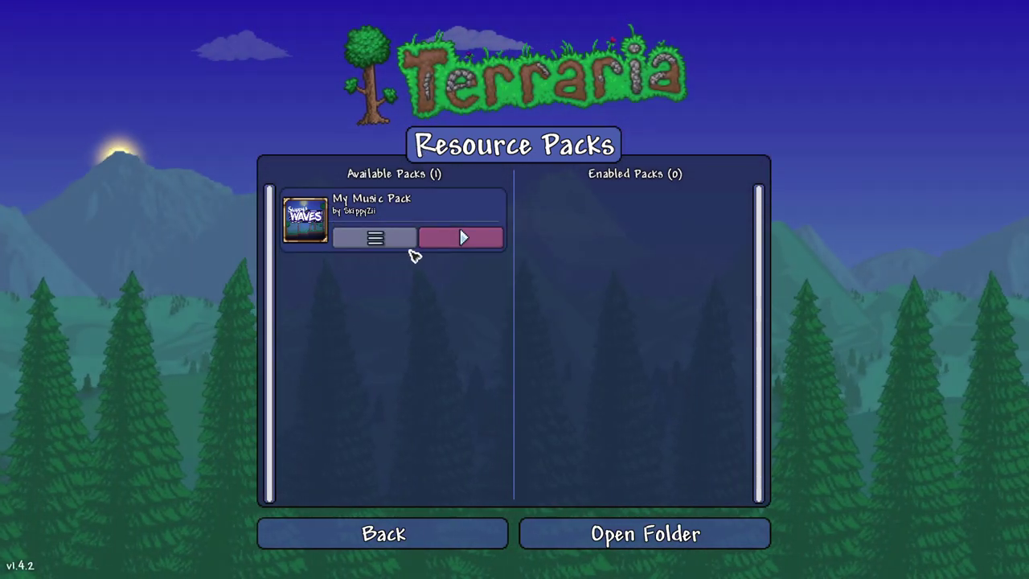
{"action": "left_click", "coordinate": [478, 247]}
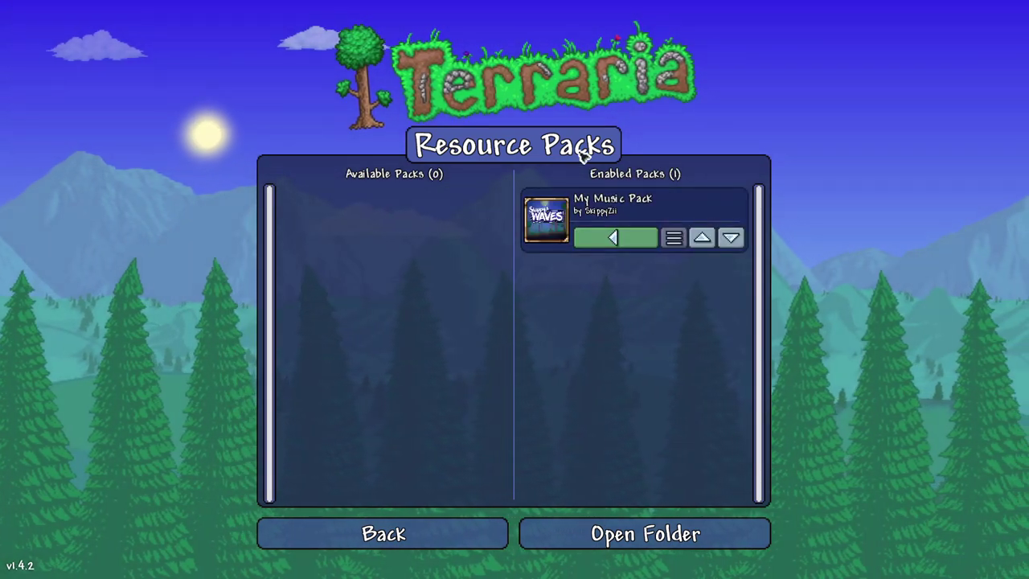
{"action": "left_click", "coordinate": [408, 545]}
{"action": "left_click", "coordinate": [453, 361]}
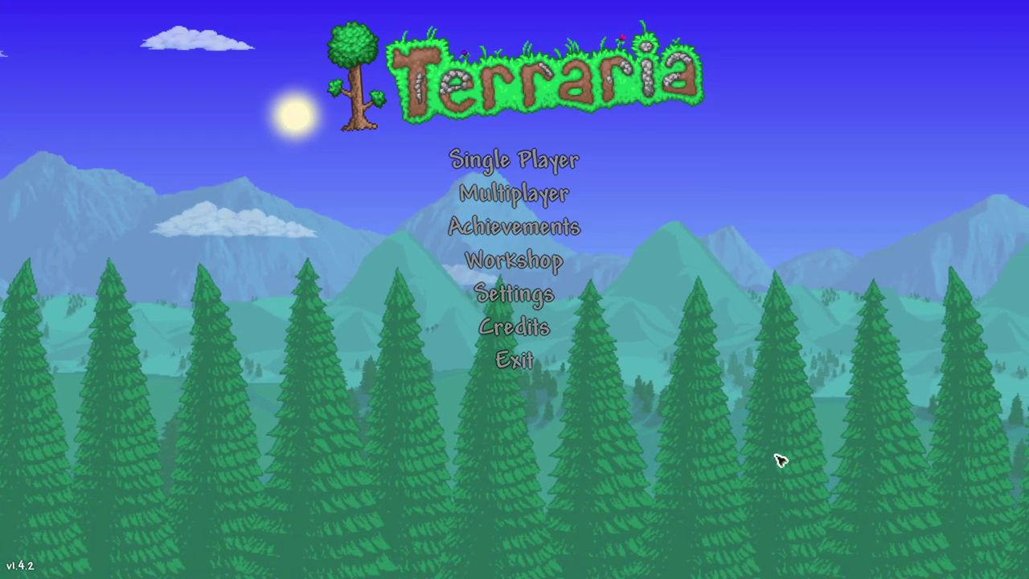